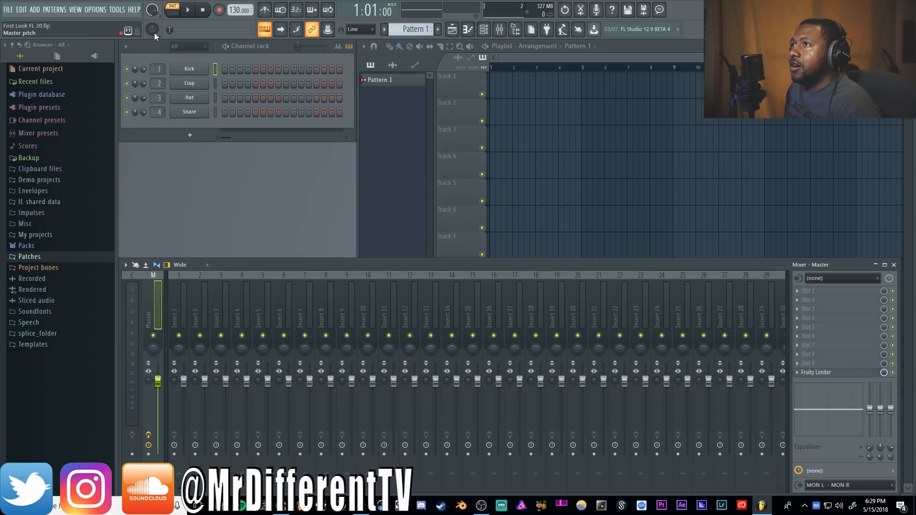
pyautogui.moveTo(153, 31); pyautogui.dragTo(153, 19)
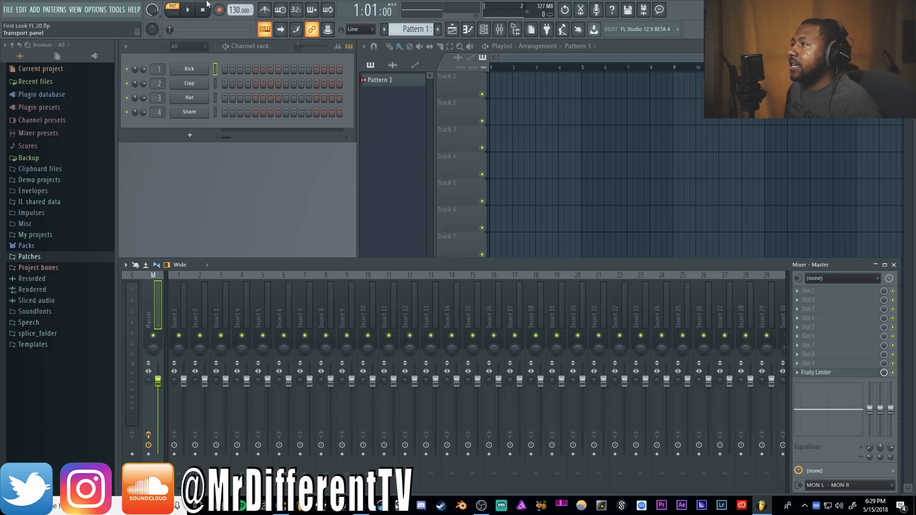
pyautogui.rightClick(734, 32)
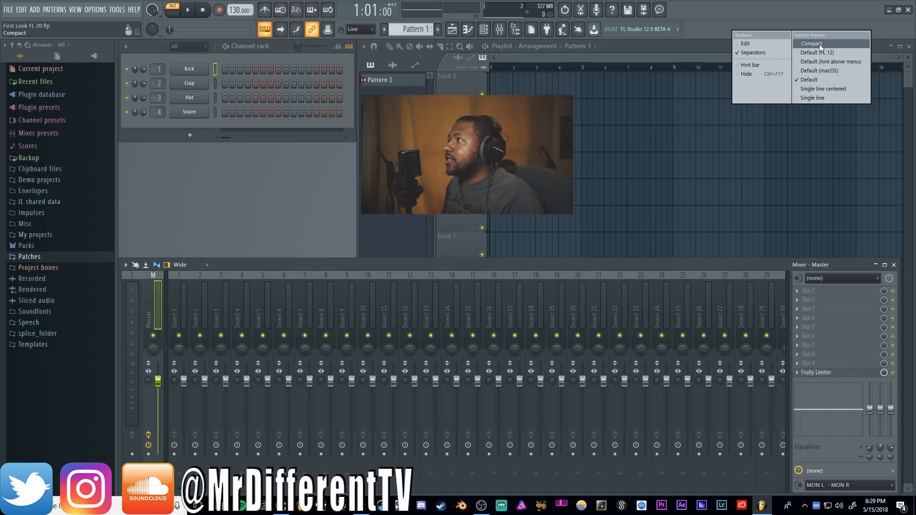
pyautogui.click(706, 22)
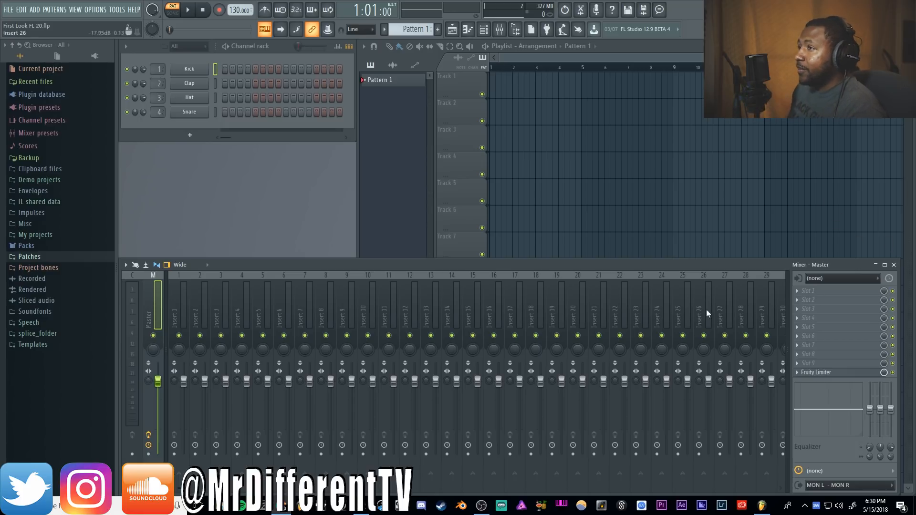
# Set the audio input of mixer Insert 1 to MIC/LINE/HIZ 1 and dismiss the ASIO Link Pro window
pyautogui.click(180, 308)
pyautogui.click(844, 278)
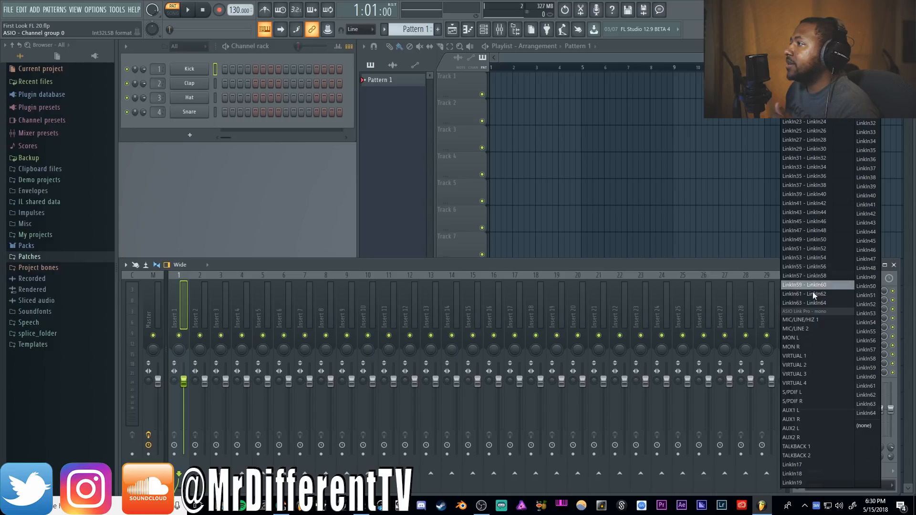
pyautogui.click(806, 320)
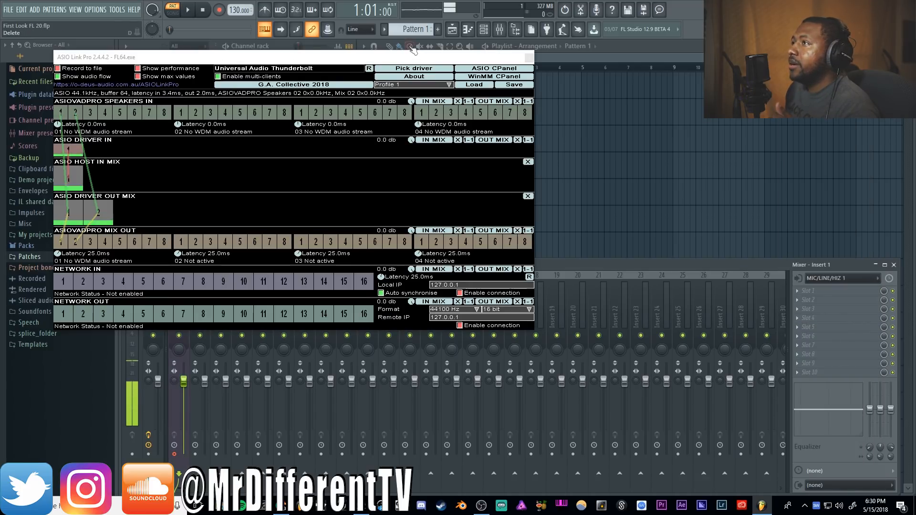
pyautogui.moveTo(263, 58); pyautogui.dragTo(506, 113)
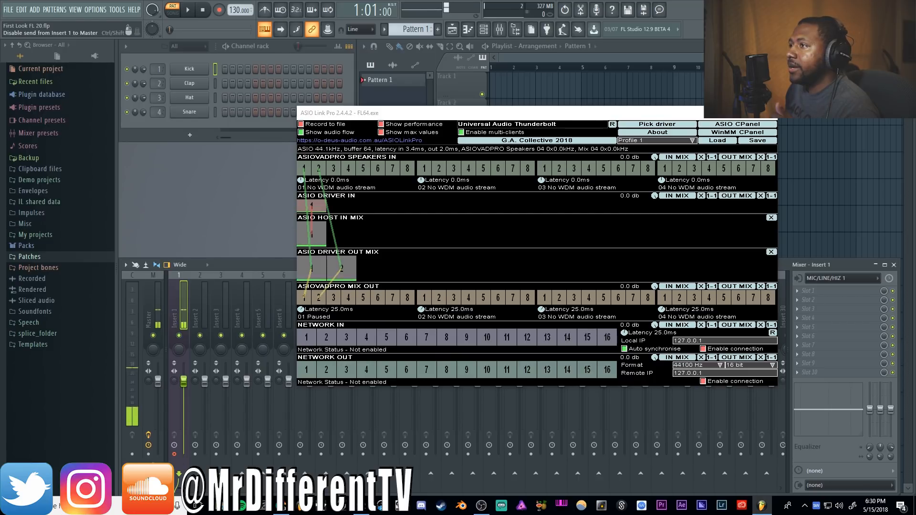
pyautogui.click(767, 113)
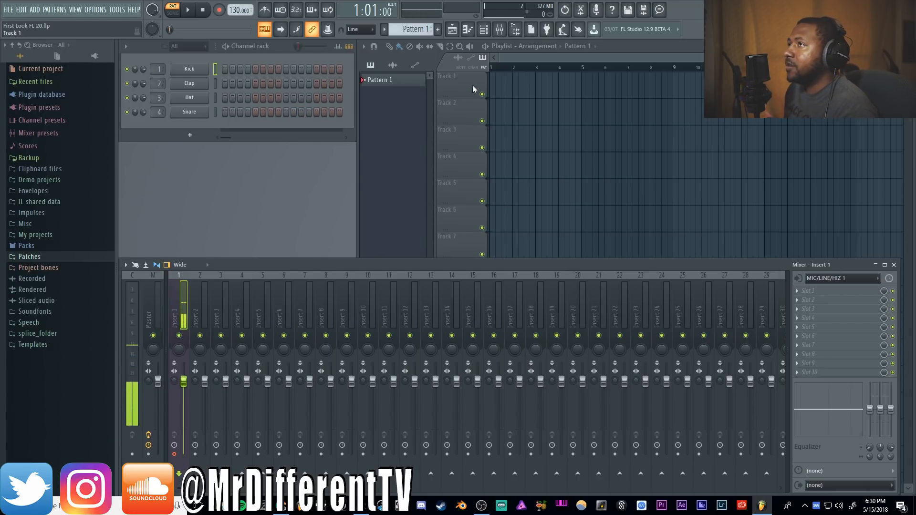
# In song mode, arm recording for everything and record a short voice take from the start of the playlist
pyautogui.press('l')
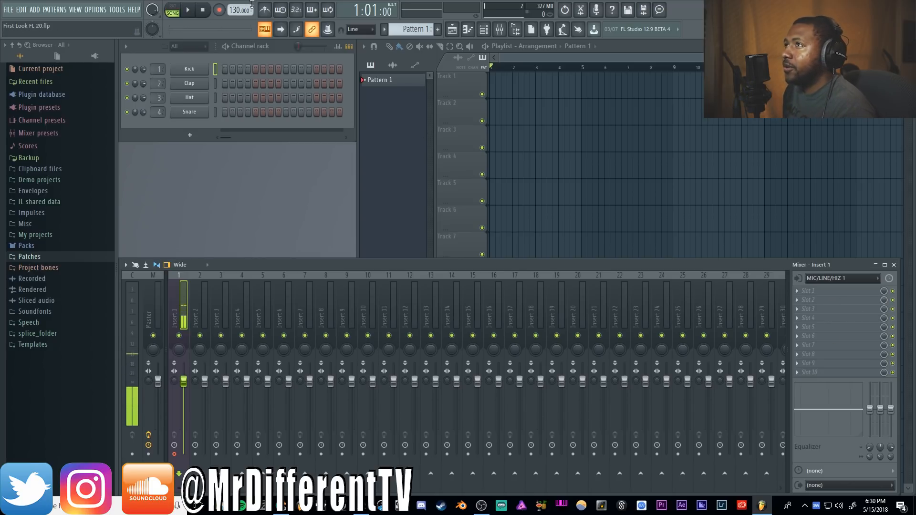
pyautogui.press('r')
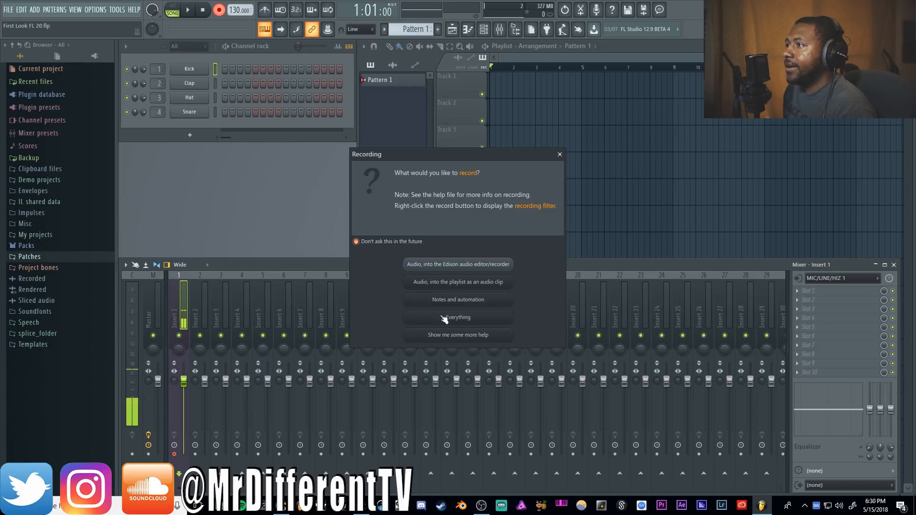
pyautogui.click(457, 318)
pyautogui.click(188, 10)
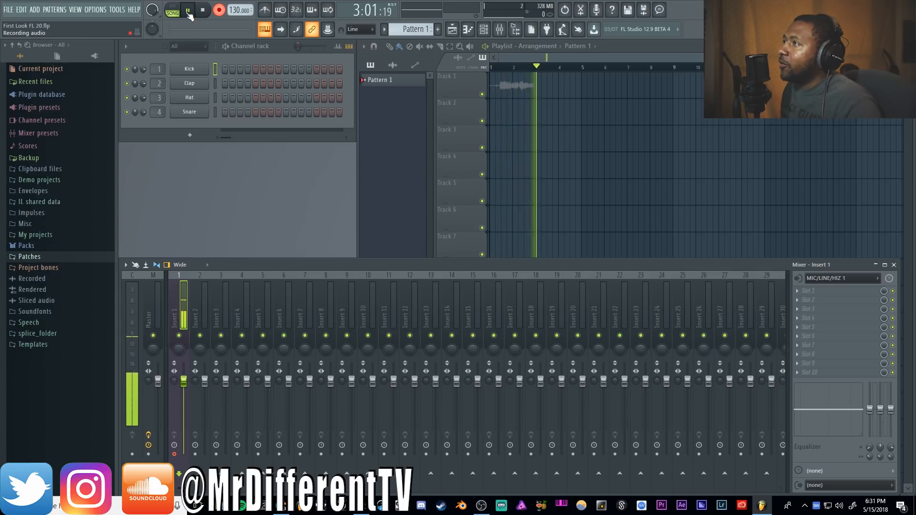
pyautogui.press('space')
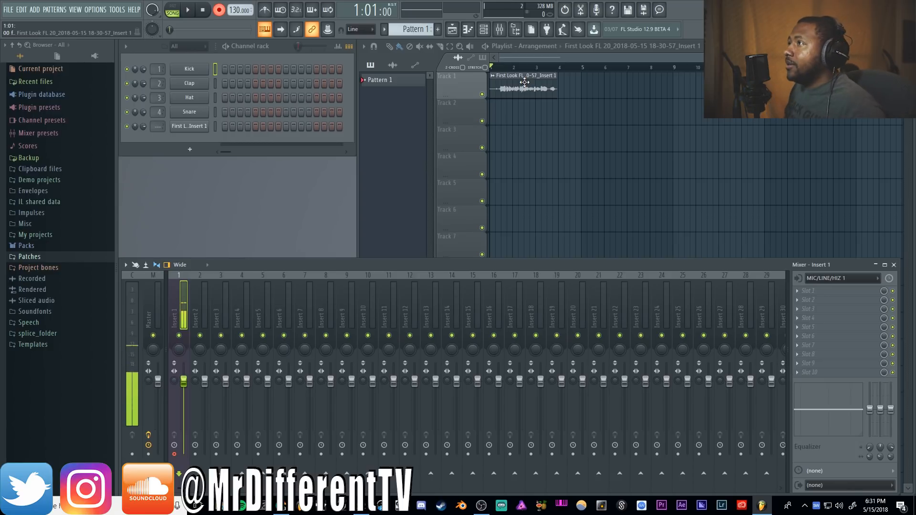
# Mute Track 1 and record a second voice take starting at song position 2:05:00
pyautogui.click(520, 67)
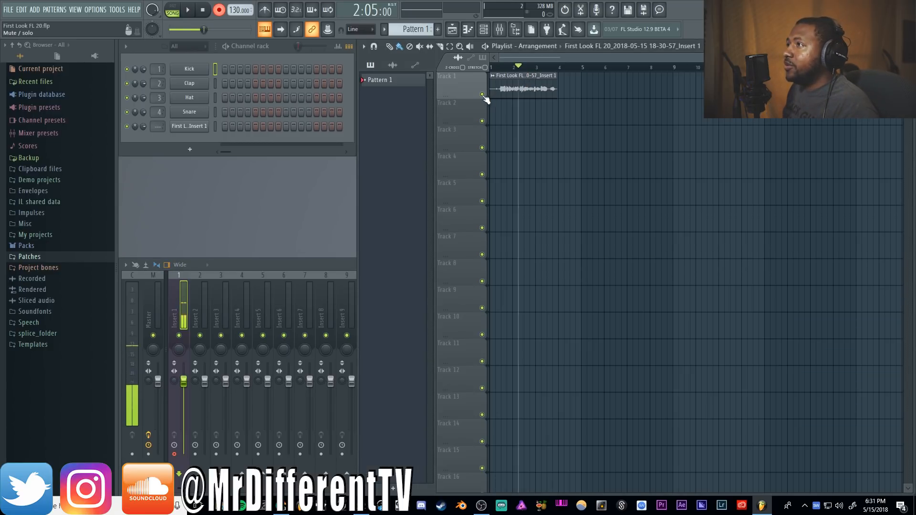
pyautogui.click(481, 94)
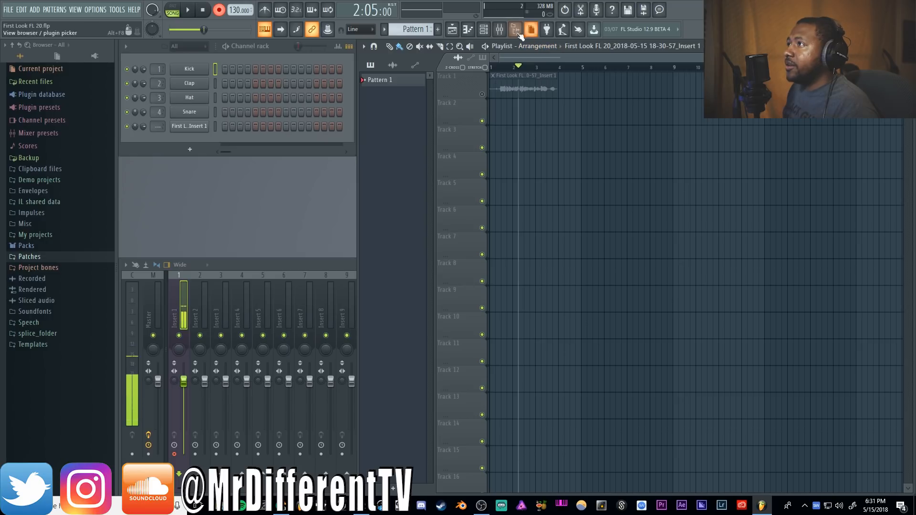
pyautogui.click(501, 30)
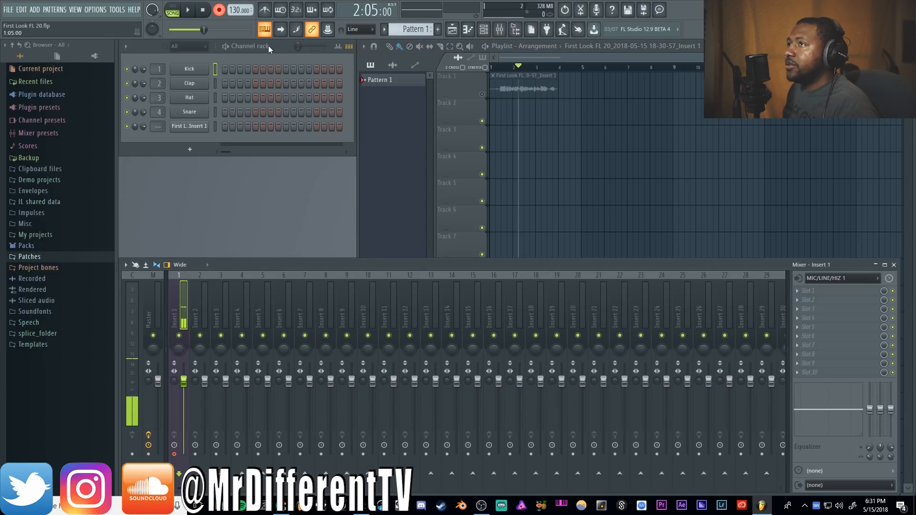
pyautogui.click(194, 13)
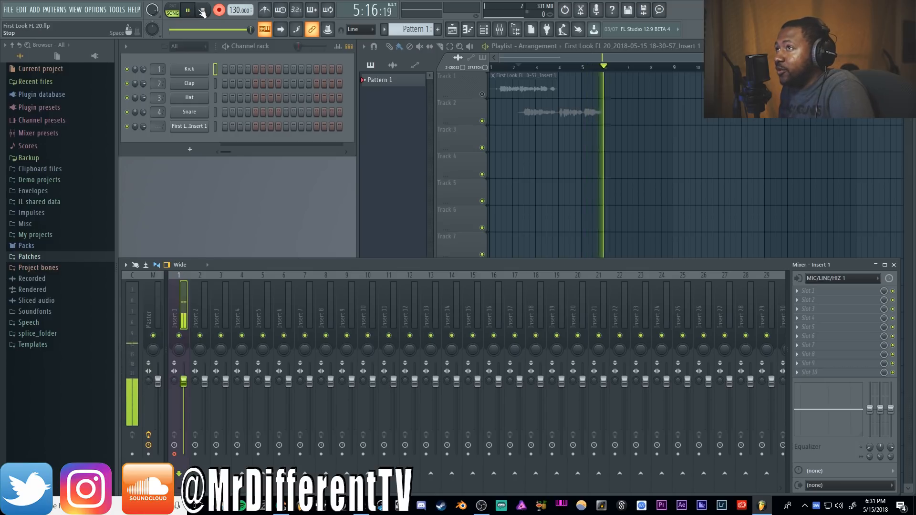
pyautogui.click(203, 10)
# Move the second take on Track 2 to start at bar 4 and play back both takes with recording off
pyautogui.moveTo(518, 120); pyautogui.dragTo(559, 120)
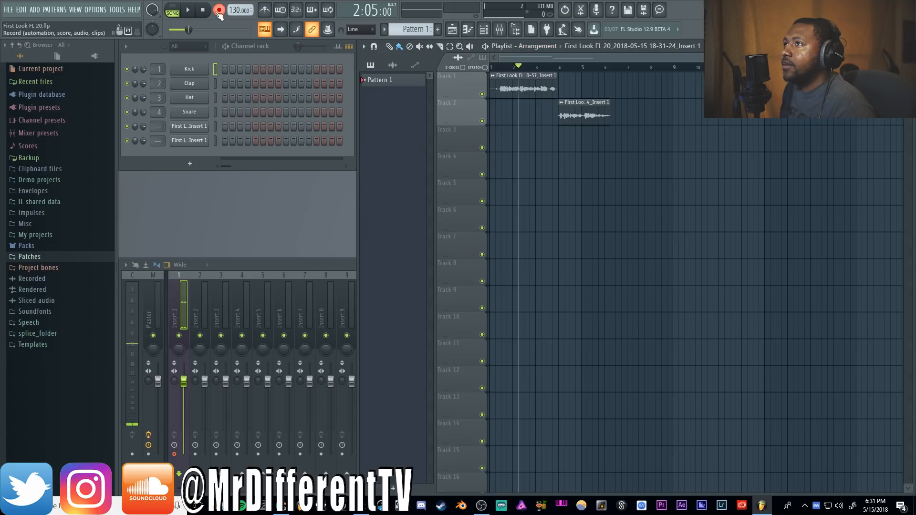
pyautogui.click(188, 11)
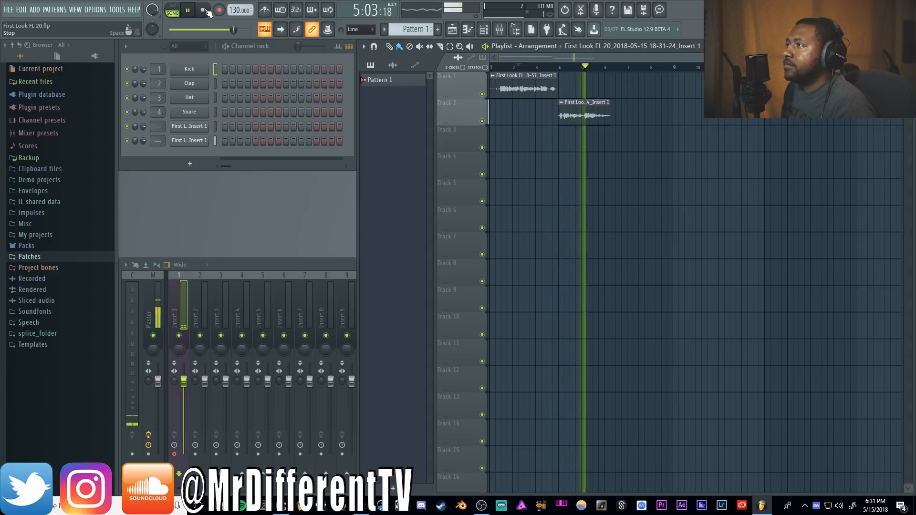
pyautogui.click(203, 10)
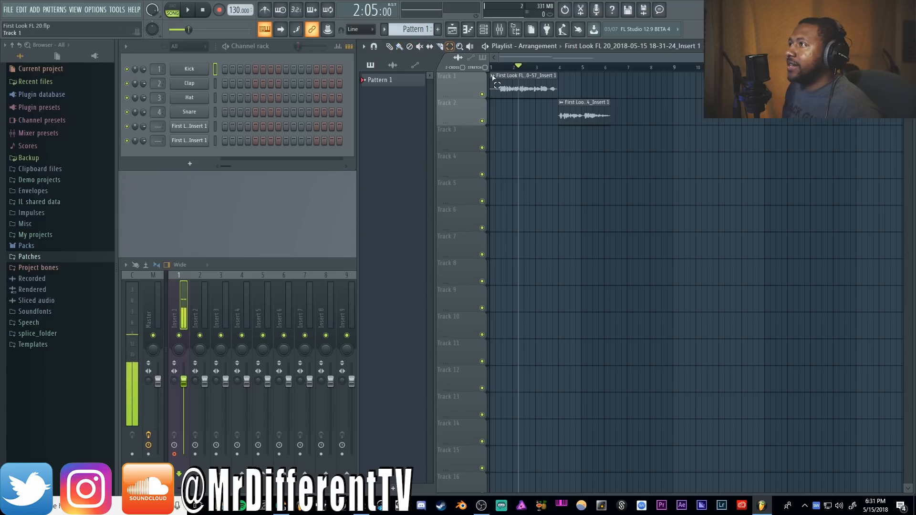
# Select both recorded audio clips on Tracks 1 and 2 and consolidate the playlist selection from selection start
pyautogui.click(523, 86)
pyautogui.click(583, 111)
pyautogui.keyDown('shift'); pyautogui.click(553, 88); pyautogui.keyUp('shift')
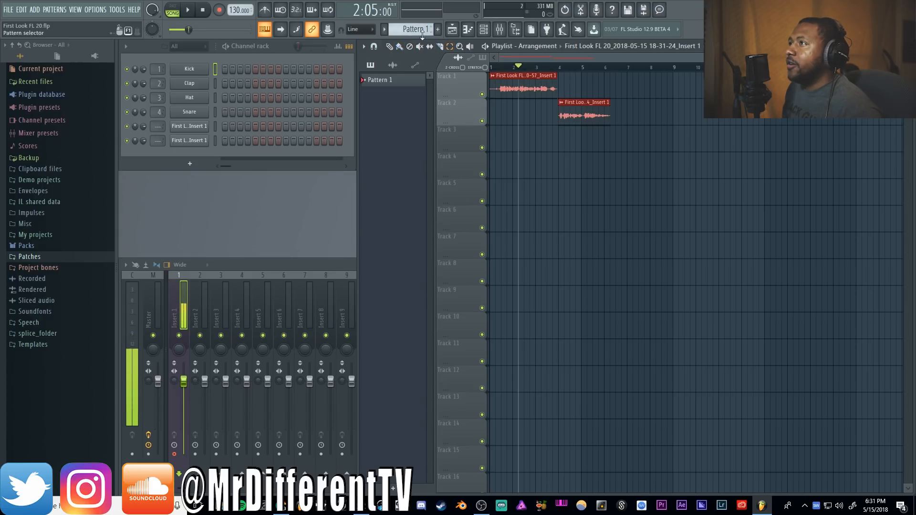
pyautogui.click(364, 47)
pyautogui.moveTo(374, 67)
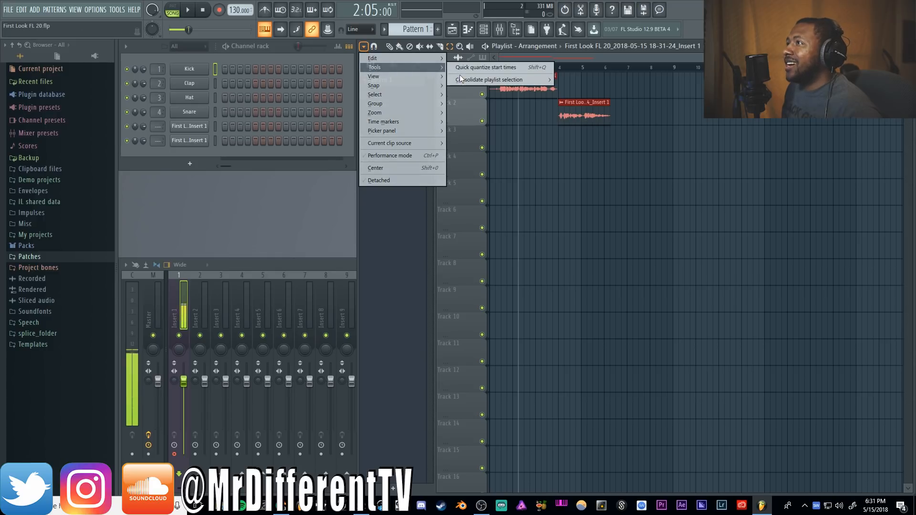
pyautogui.moveTo(462, 78)
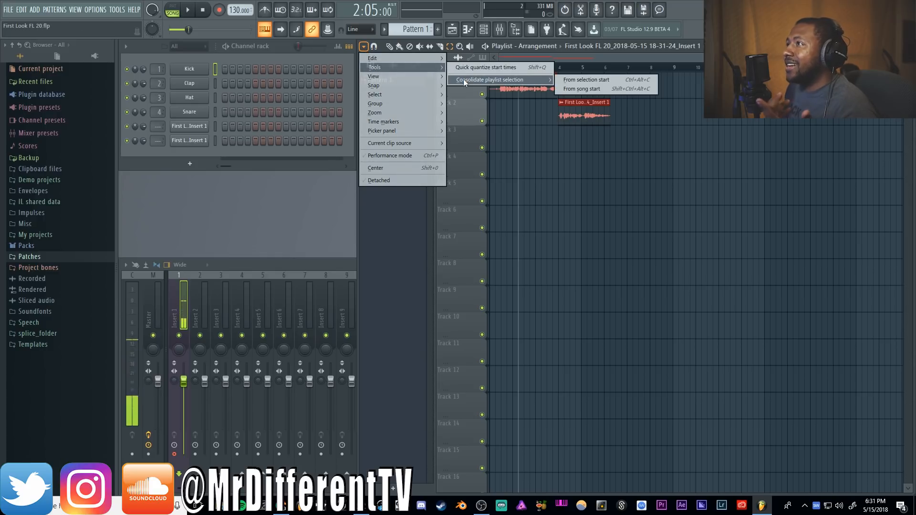
pyautogui.click(577, 81)
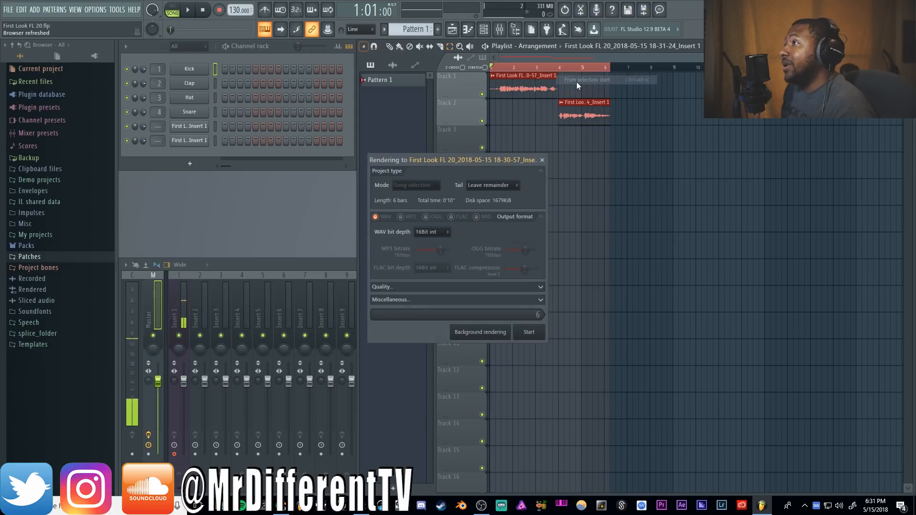
# Render the consolidated clip as WAV with 24Bit int depth and 64-point sinc resampling
pyautogui.click(441, 286)
pyautogui.click(440, 302)
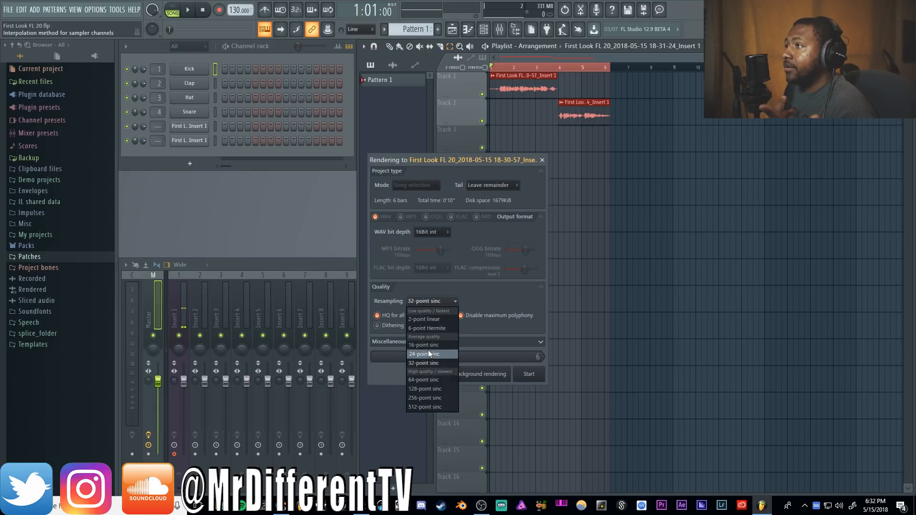
pyautogui.click(428, 353)
pyautogui.click(432, 233)
pyautogui.click(438, 252)
pyautogui.click(435, 300)
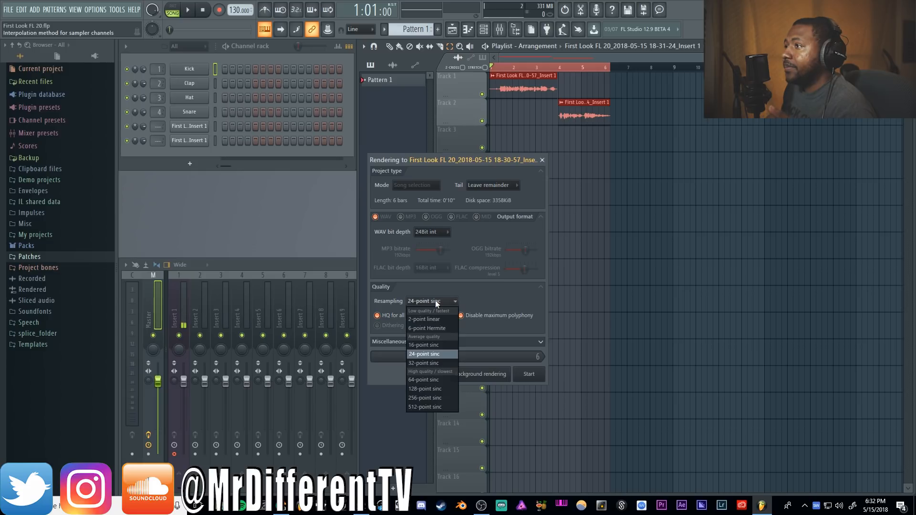
pyautogui.click(430, 379)
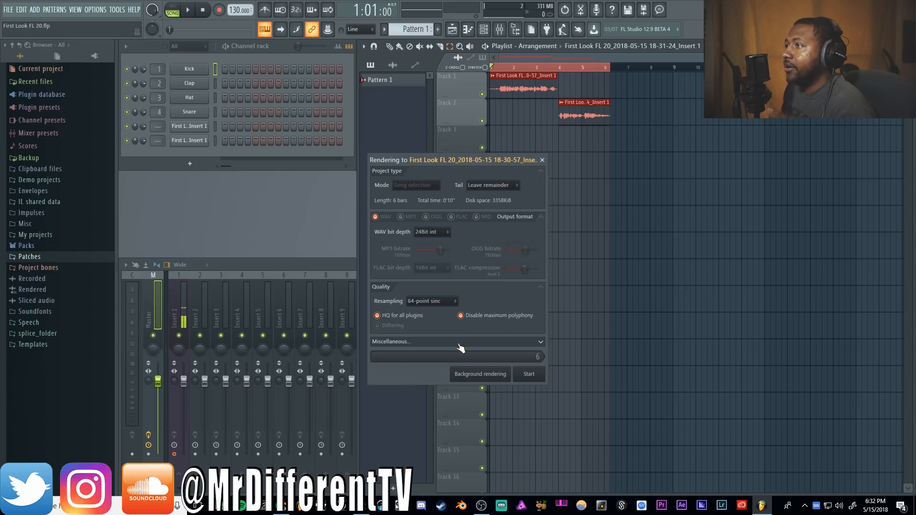
pyautogui.click(529, 375)
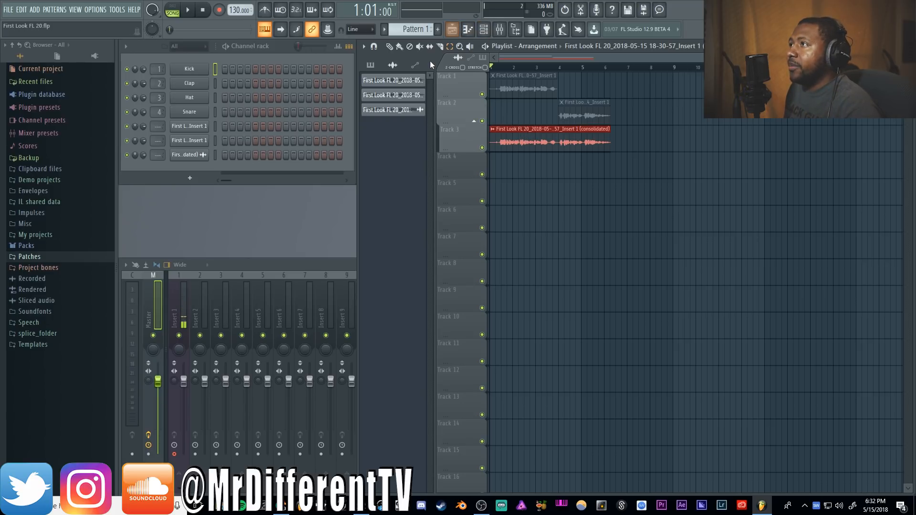
# Inspect the consolidated clip's channel settings and play the clip back from the start
pyautogui.click(390, 46)
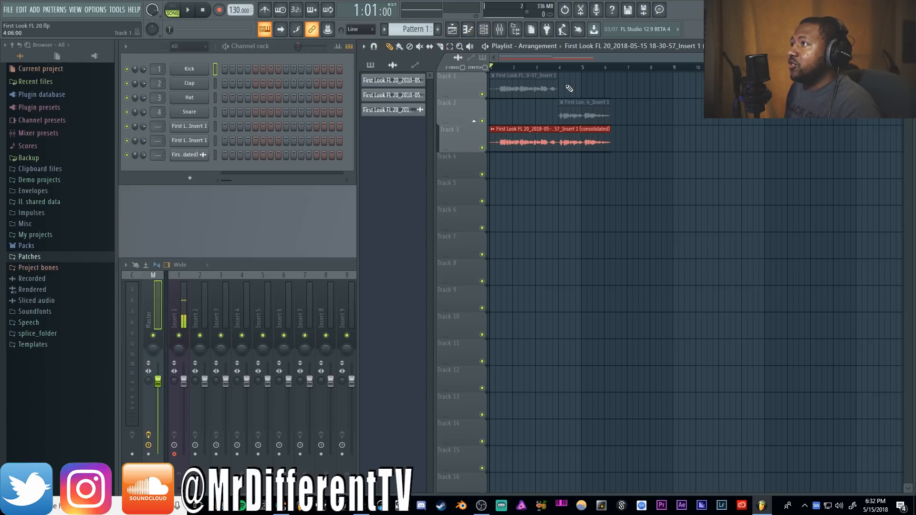
pyautogui.doubleClick(541, 128)
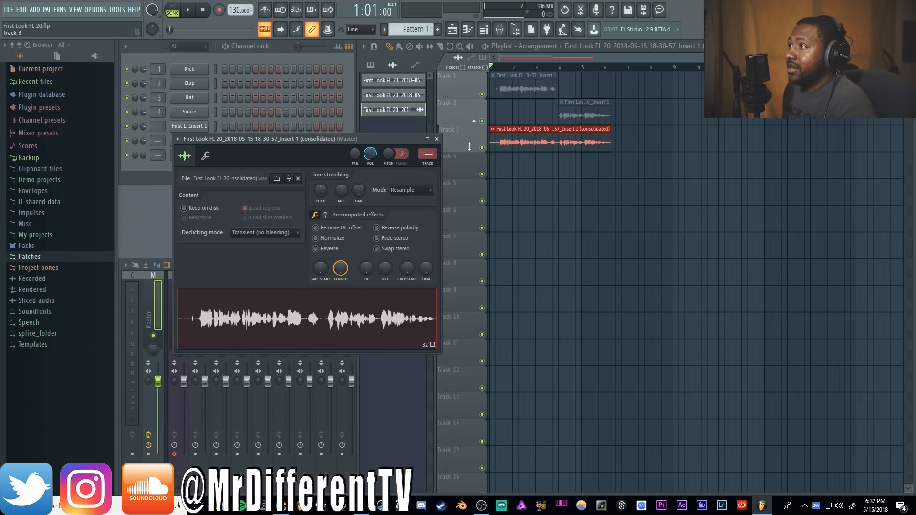
pyautogui.click(437, 139)
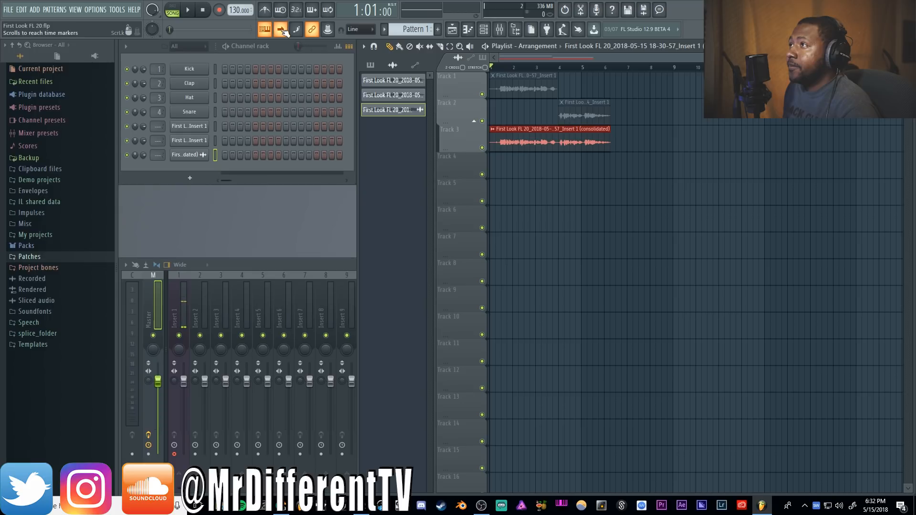
pyautogui.click(188, 10)
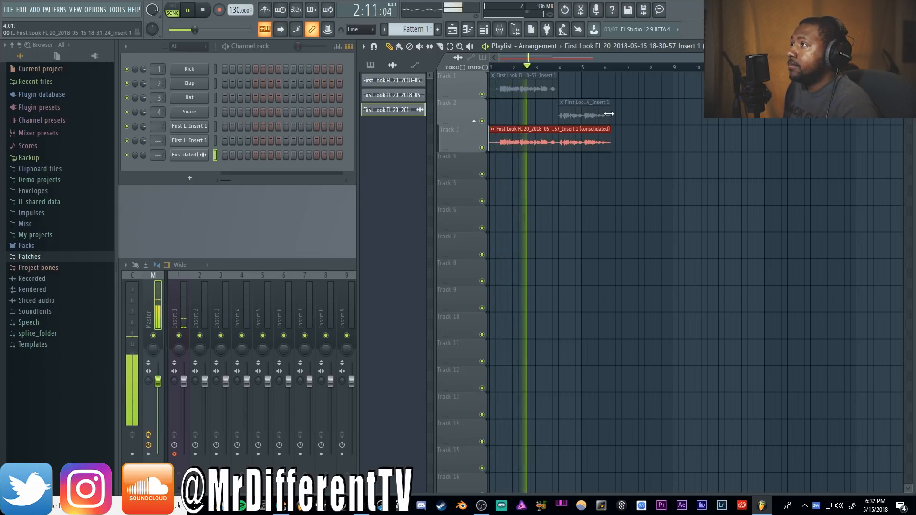
pyautogui.click(204, 11)
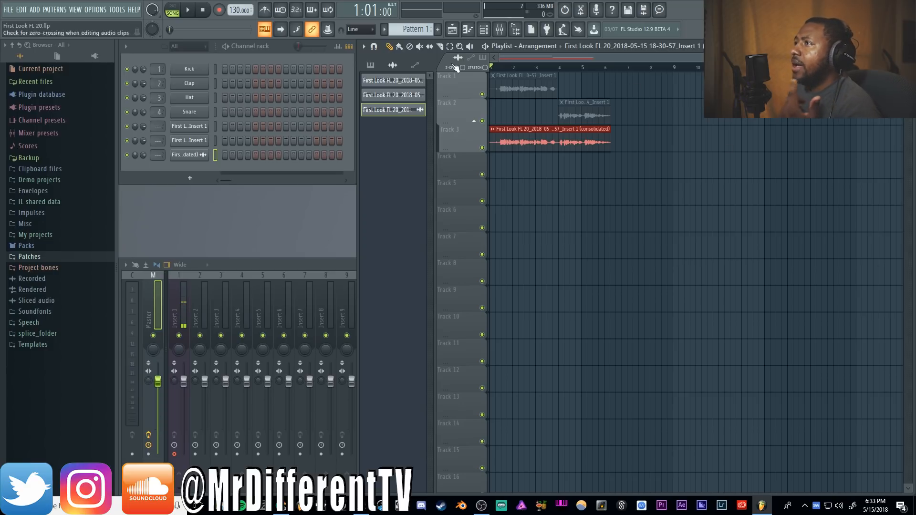
pyautogui.click(363, 47)
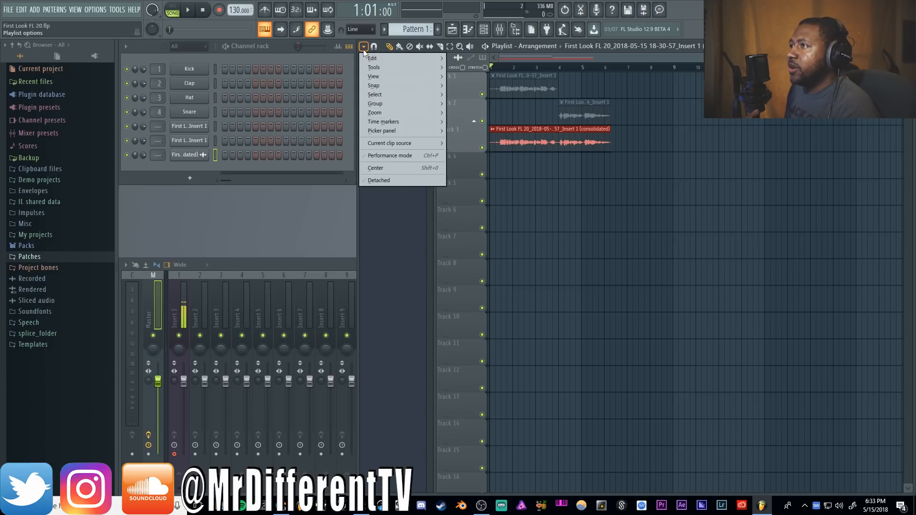
pyautogui.moveTo(375, 59)
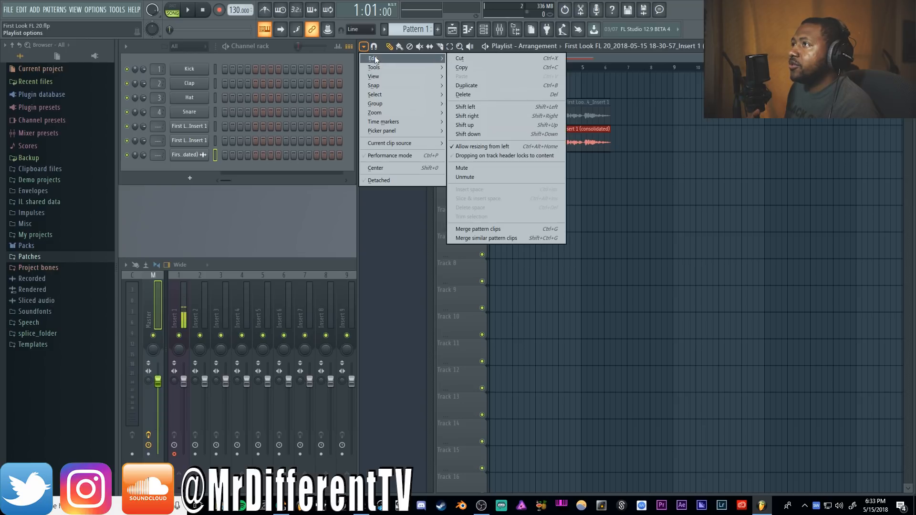
pyautogui.moveTo(379, 77)
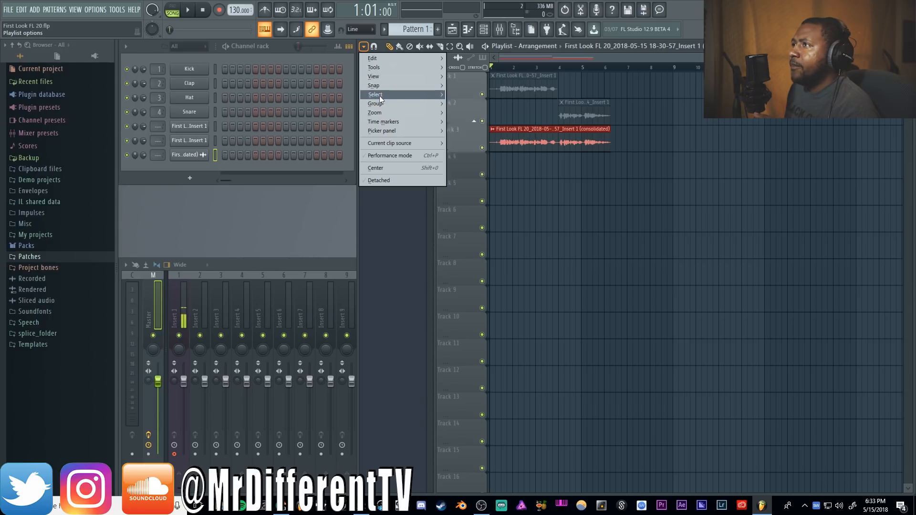
pyautogui.moveTo(385, 142)
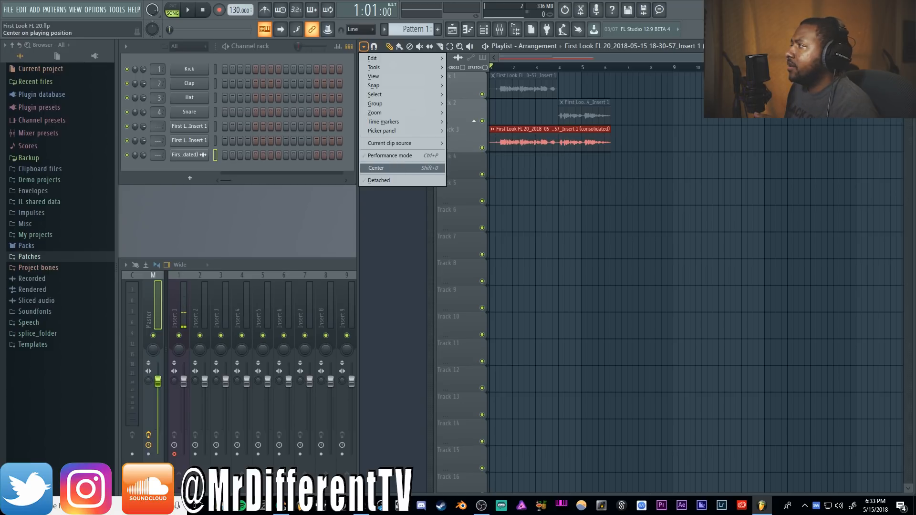
# Center the playlist on the playing position and show the mixer
pyautogui.click(376, 168)
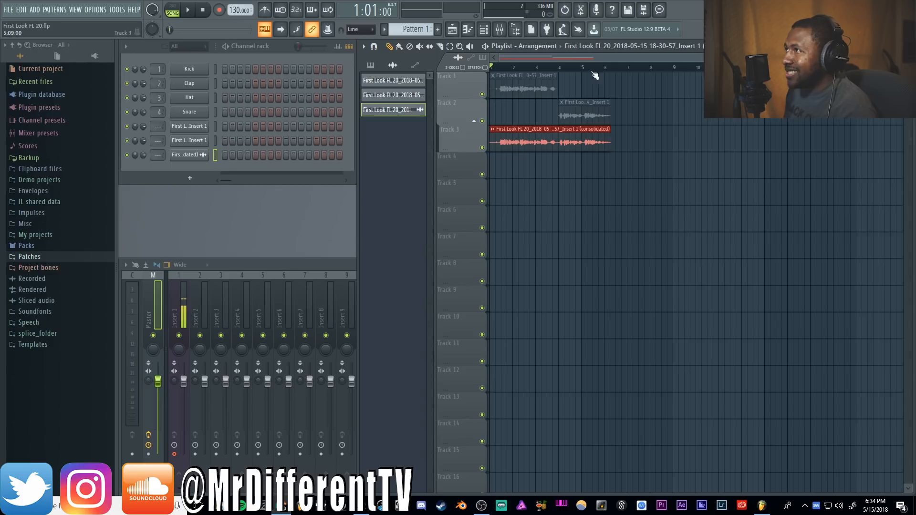
pyautogui.click(506, 33)
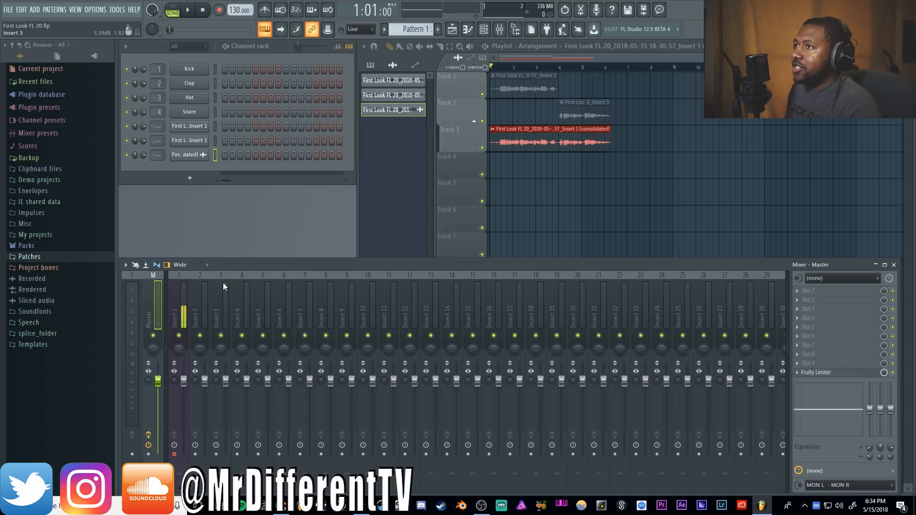
# Select the Kick channel for keyboard playing and open the MIDI settings
pyautogui.click(215, 70)
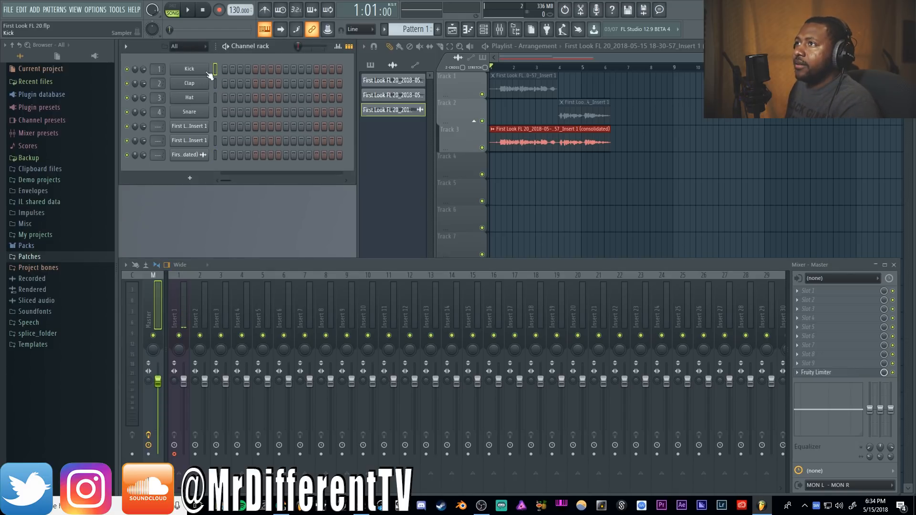
pyautogui.click(96, 10)
pyautogui.click(103, 32)
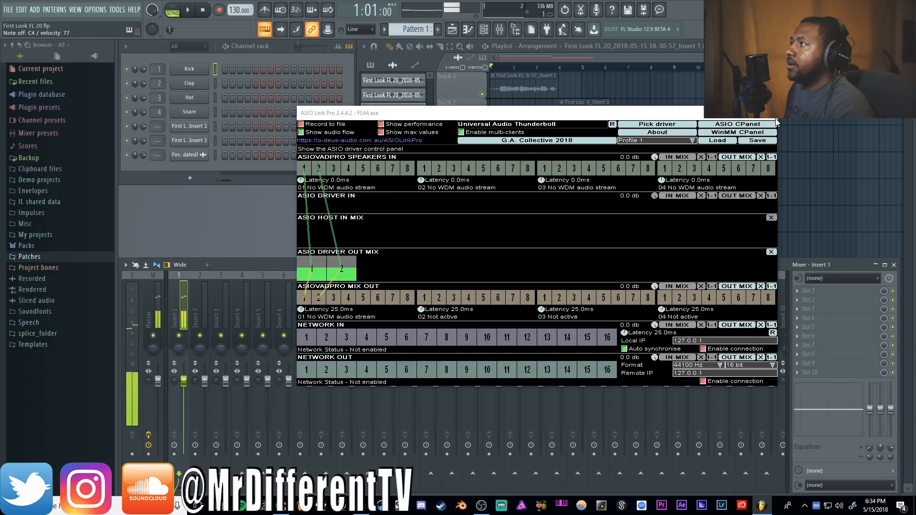
pyautogui.click(783, 170)
# Load Fruity Limiter into the first slot of Insert 1, switch it to compressor mode, lower the threshold and adjust the attack
pyautogui.click(821, 291)
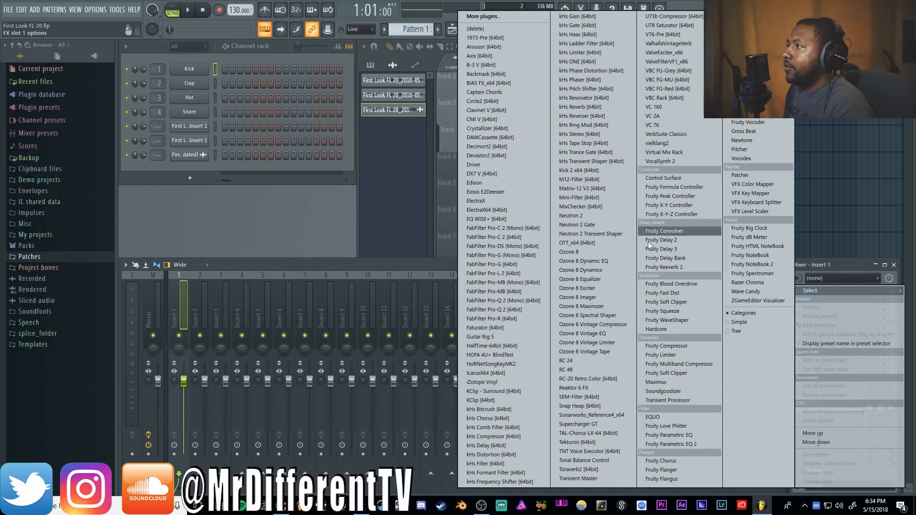
pyautogui.click(652, 356)
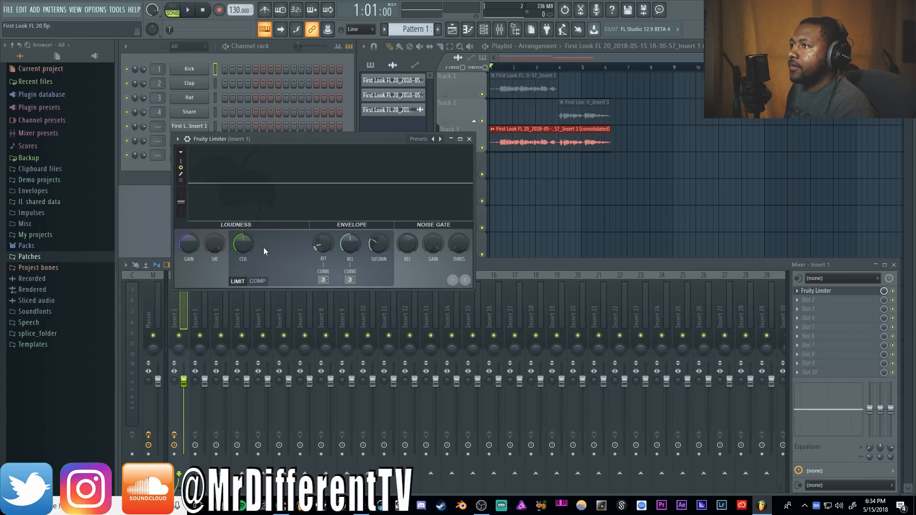
pyautogui.click(258, 281)
pyautogui.moveTo(244, 245); pyautogui.dragTo(244, 296)
pyautogui.moveTo(324, 245); pyautogui.dragTo(351, 272)
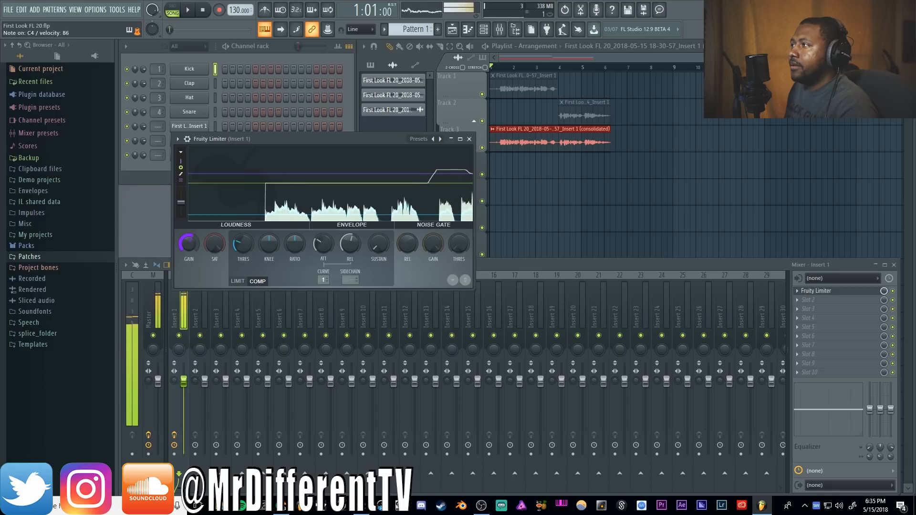
# Try the Fruity Limiter's mix level on Insert 1 while playing the kick, and close the plugin window
pyautogui.click(885, 291)
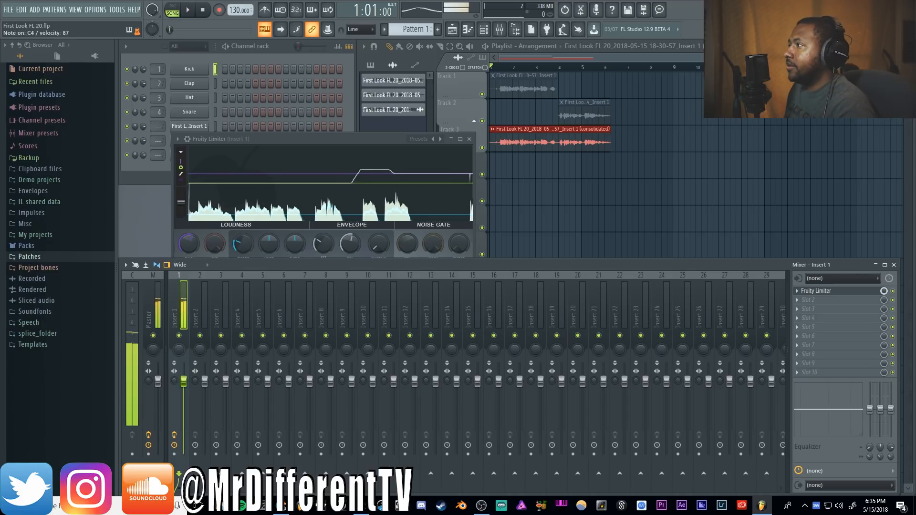
pyautogui.moveTo(884, 291)
pyautogui.mouseDown()
pyautogui.moveTo(884, 317)
pyautogui.moveTo(884, 293)
pyautogui.mouseUp()
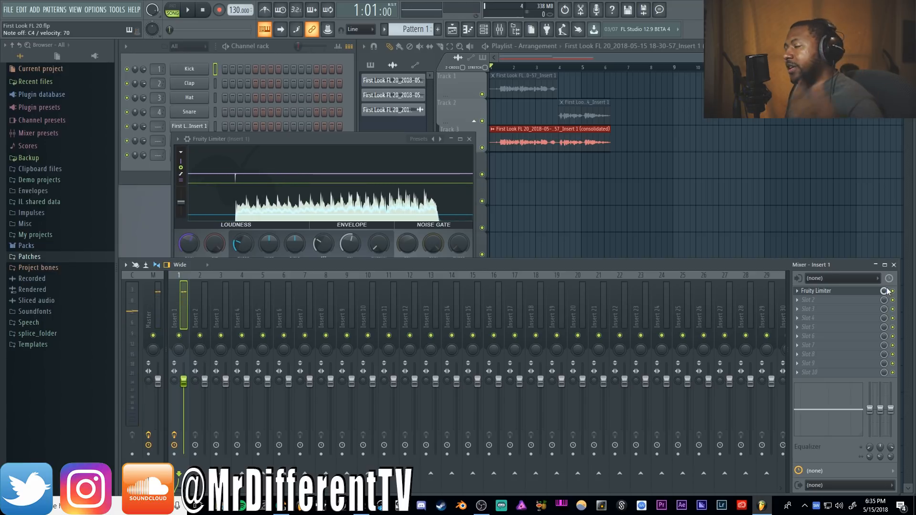
pyautogui.click(469, 140)
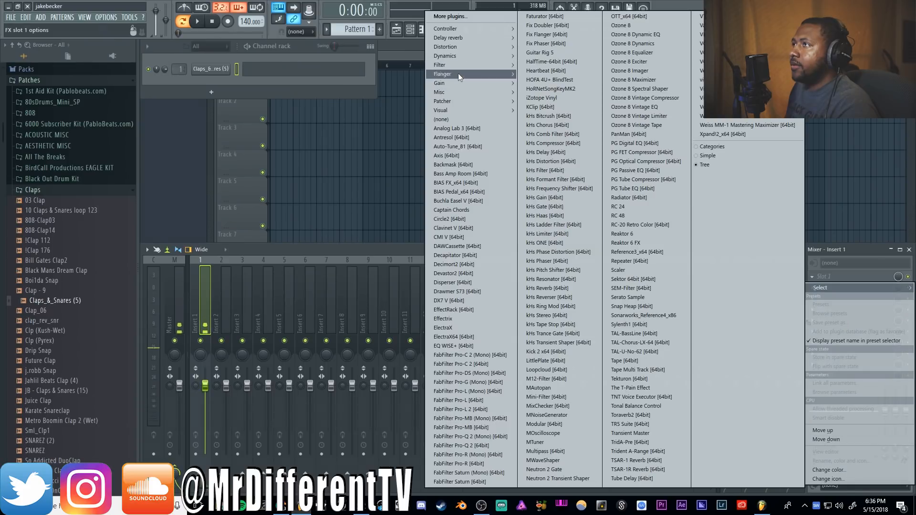
# In the older FL Studio version, load Fruity Limiter on Insert 1 and adjust the threshold, release and gain in compressor mode
pyautogui.moveTo(456, 56)
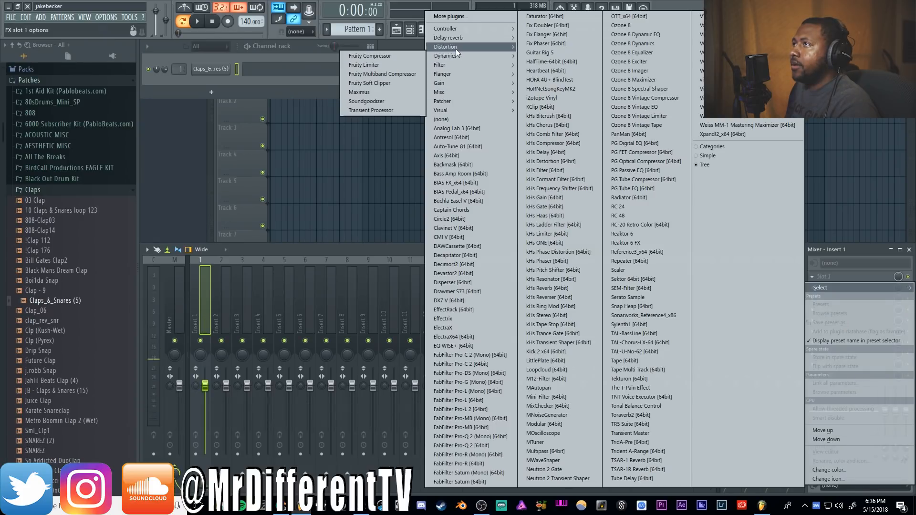
pyautogui.click(376, 65)
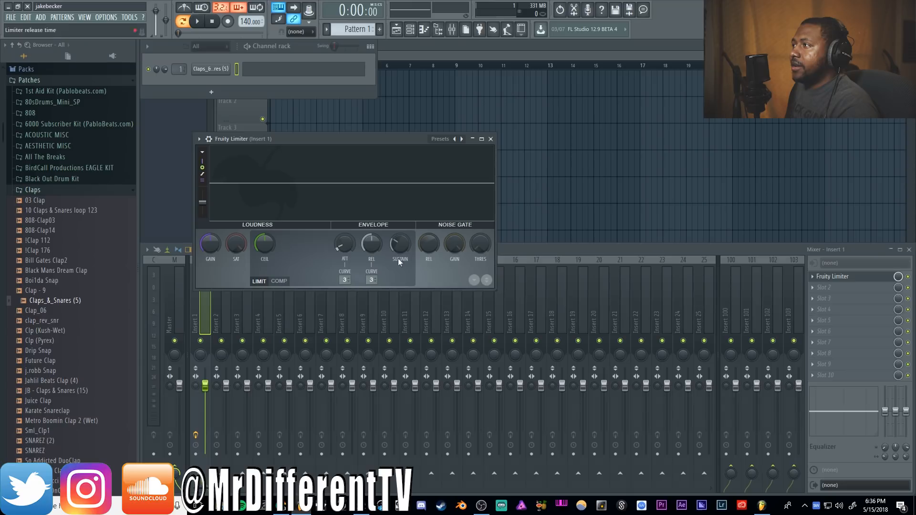
pyautogui.click(284, 281)
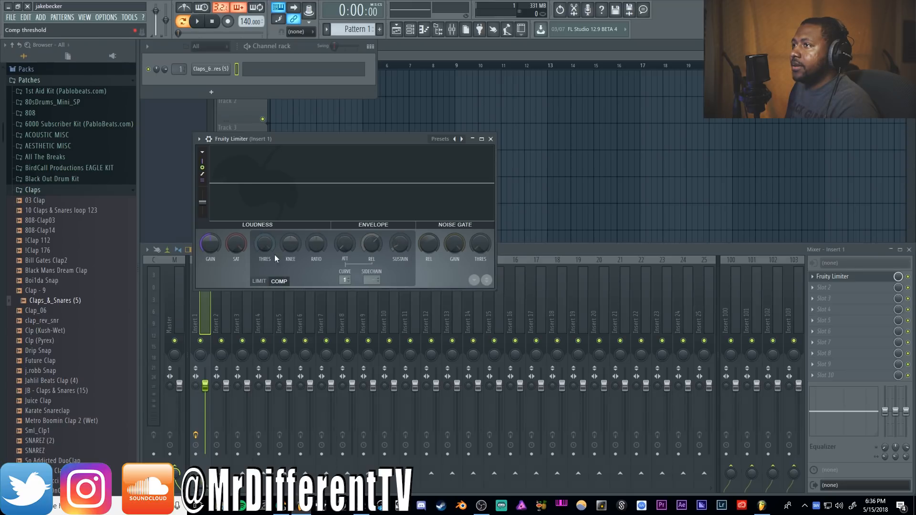
pyautogui.moveTo(264, 244); pyautogui.dragTo(292, 210)
pyautogui.moveTo(374, 247); pyautogui.dragTo(374, 259)
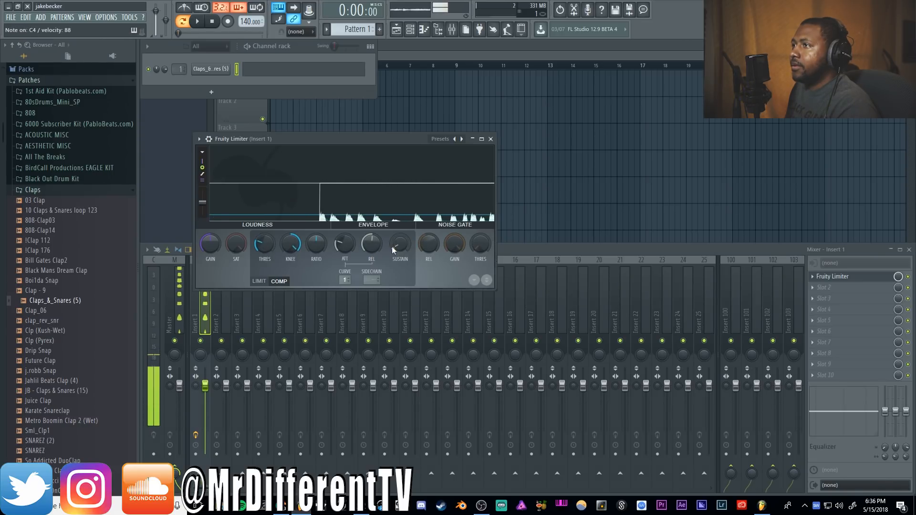
pyautogui.moveTo(215, 252); pyautogui.dragTo(218, 246)
# Vary the Fruity Limiter's mix level on Insert 1 while playing the clap, and close the older FL Studio version
pyautogui.moveTo(898, 277); pyautogui.dragTo(898, 300)
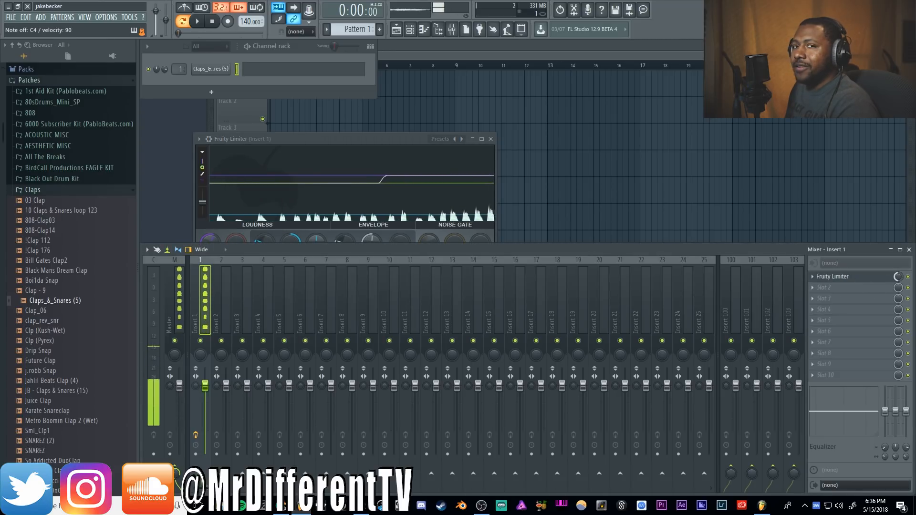
pyautogui.moveTo(898, 276); pyautogui.dragTo(898, 286)
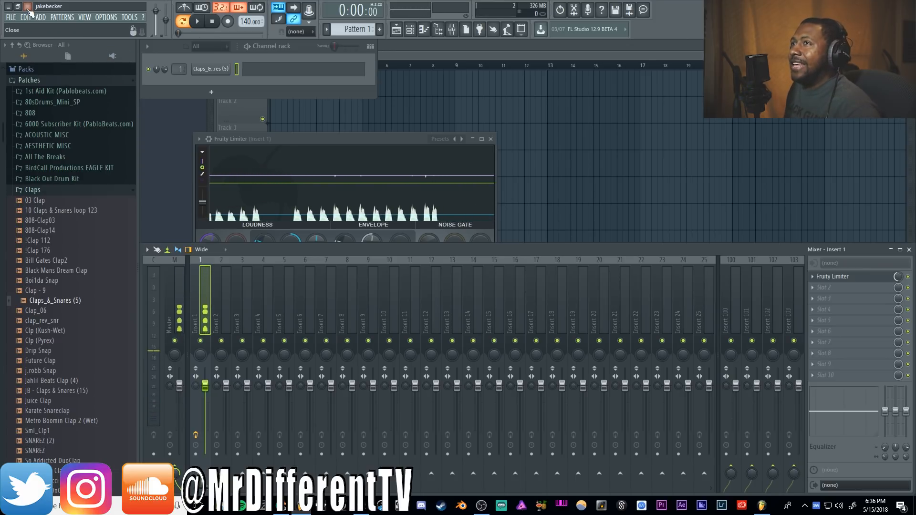
pyautogui.click(28, 6)
pyautogui.click(475, 274)
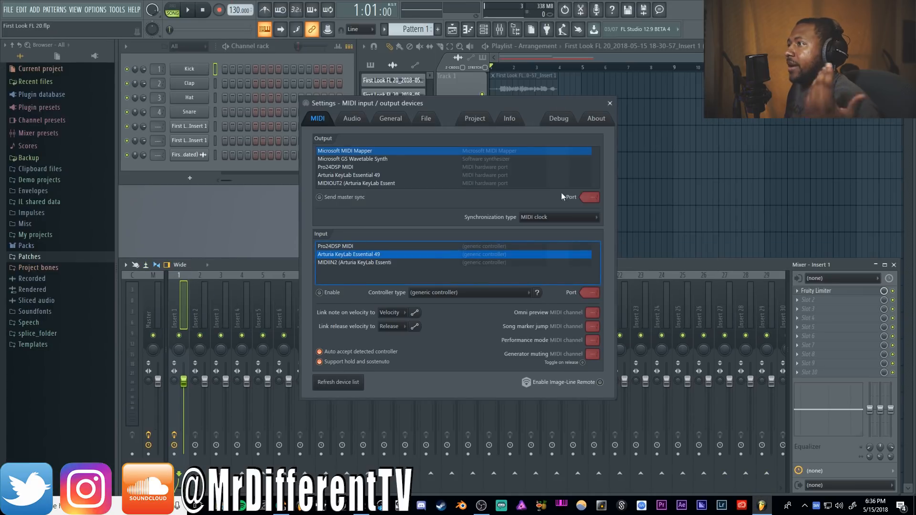
# Enable the Arturia KeyLab Essential 49 as a MIDI input and close the settings
pyautogui.click(319, 293)
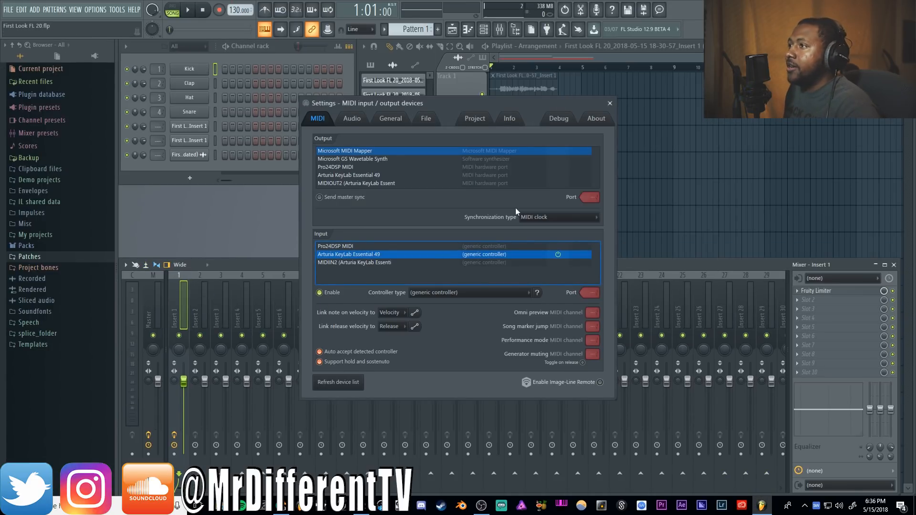
pyautogui.click(609, 103)
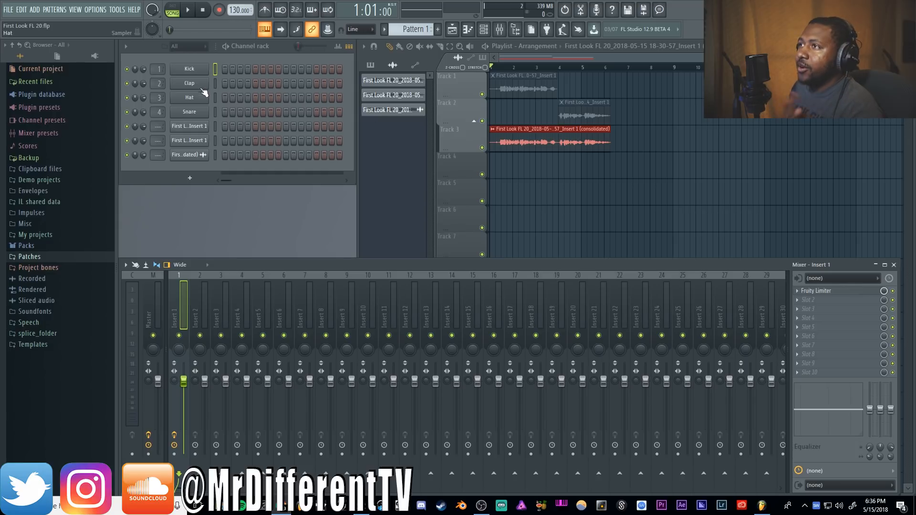
# View the Kick channel's release velocity and velocity parameters in the channel rack's graph editor, and close the editor
pyautogui.click(338, 47)
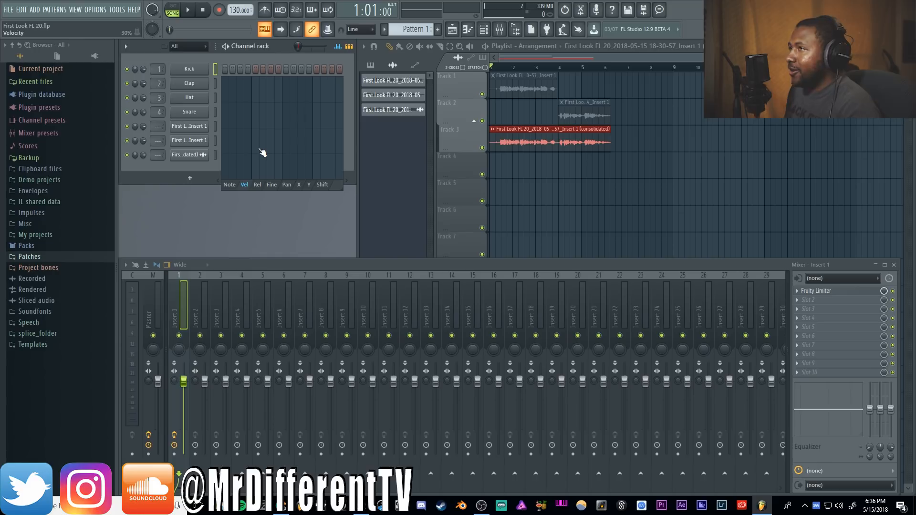
pyautogui.click(260, 185)
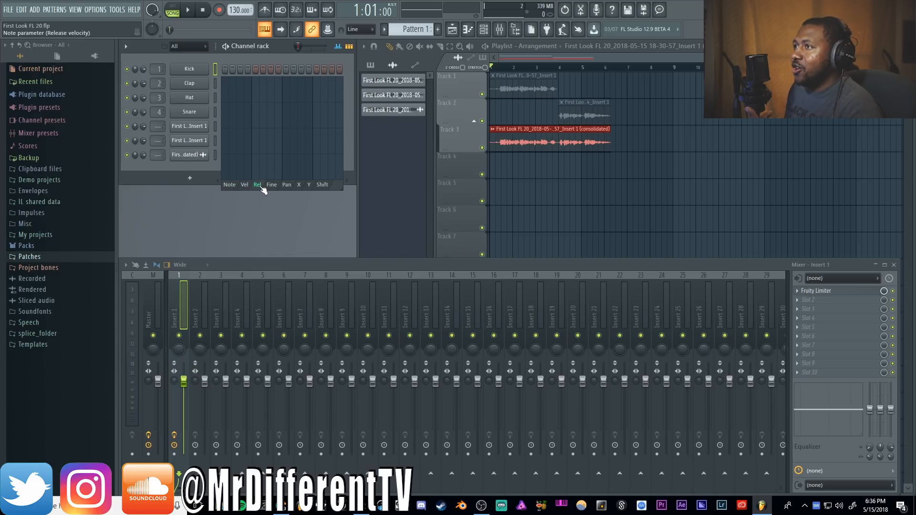
pyautogui.click(251, 186)
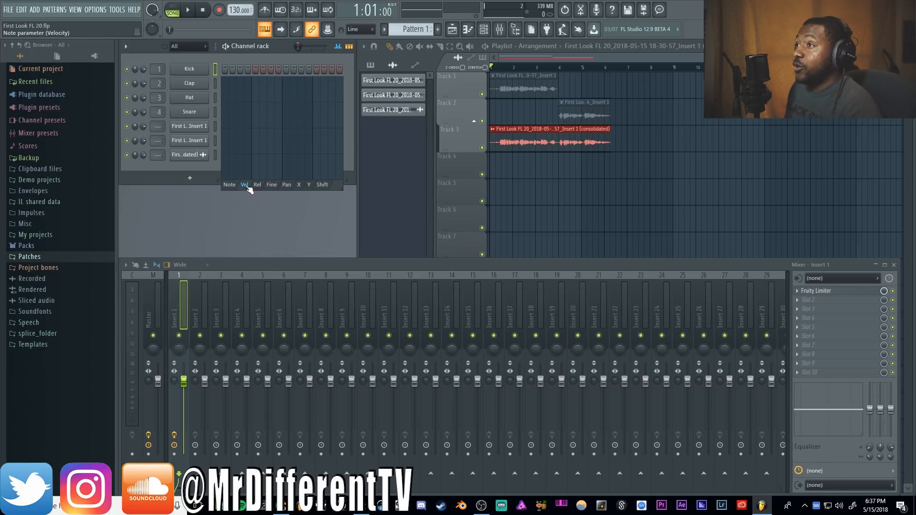
pyautogui.click(338, 46)
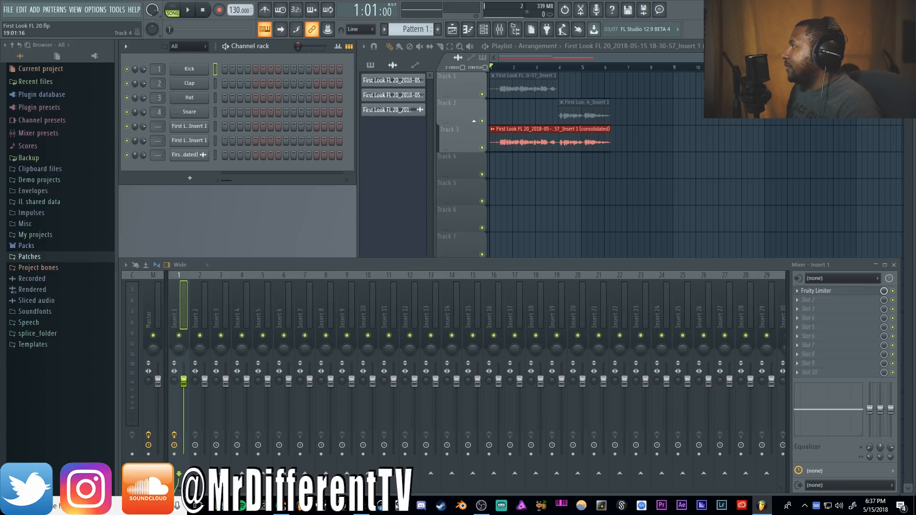
# Open the Kick channel's settings, try Boost and Clip in the precomputed effects, return to the first effects page and move the window aside
pyautogui.click(201, 72)
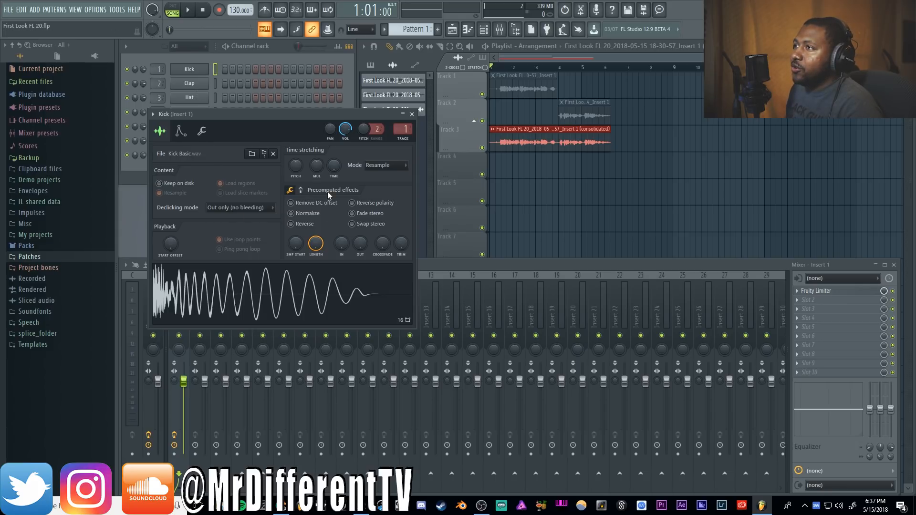
pyautogui.click(301, 191)
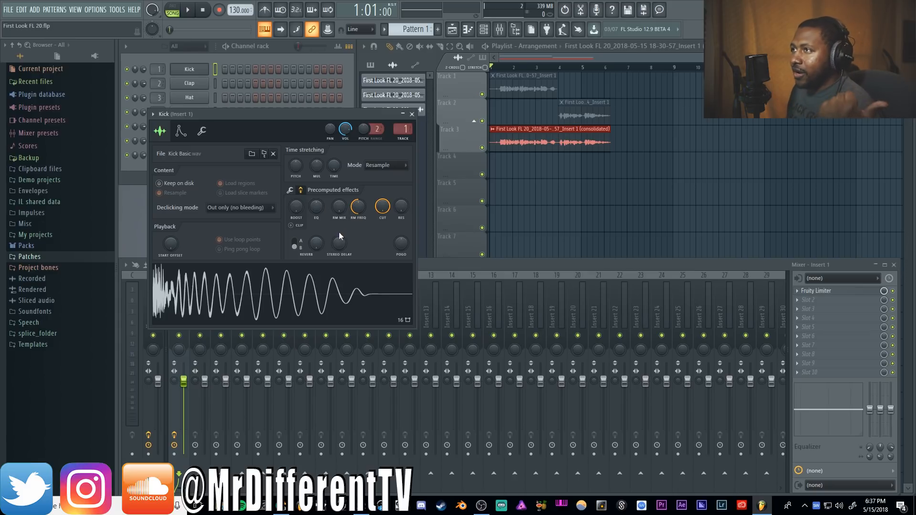
pyautogui.moveTo(300, 212)
pyautogui.mouseDown()
pyautogui.moveTo(300, 200)
pyautogui.moveTo(298, 213)
pyautogui.mouseUp()
pyautogui.click(292, 225)
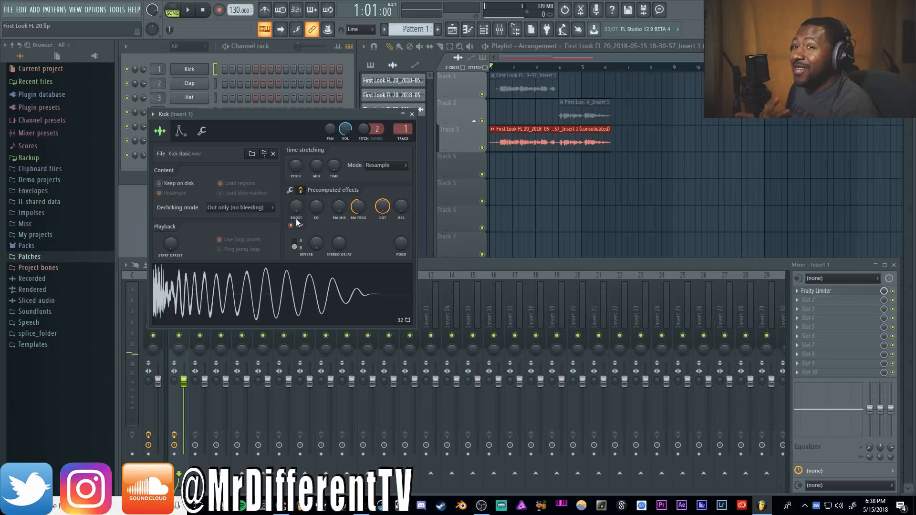
pyautogui.click(302, 191)
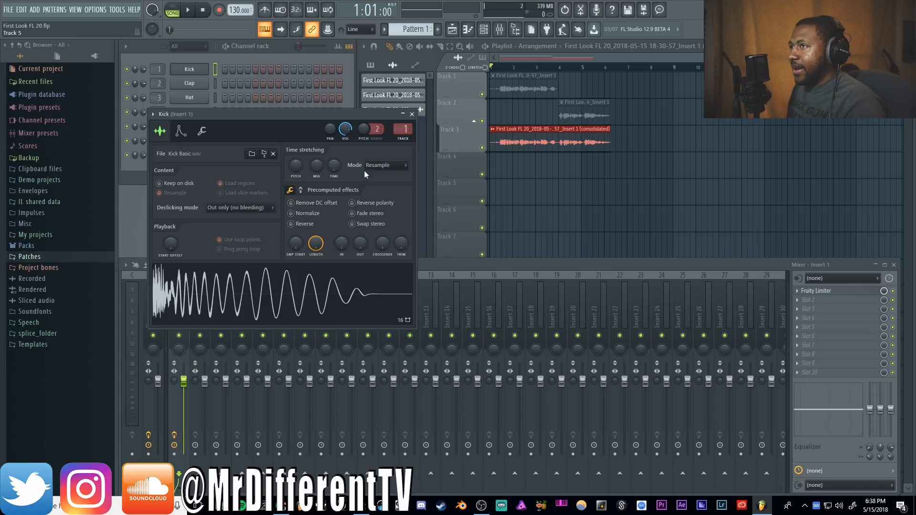
pyautogui.moveTo(289, 114); pyautogui.dragTo(500, 46)
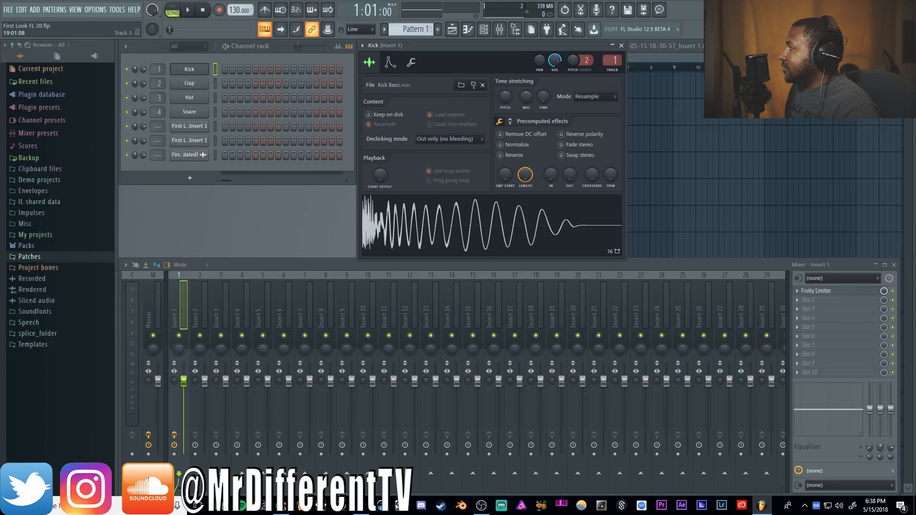
# Bring the playlist to the front and look through its tracks down to Track 500 and back to Track 1
pyautogui.hotkey('alt', 'Tab')
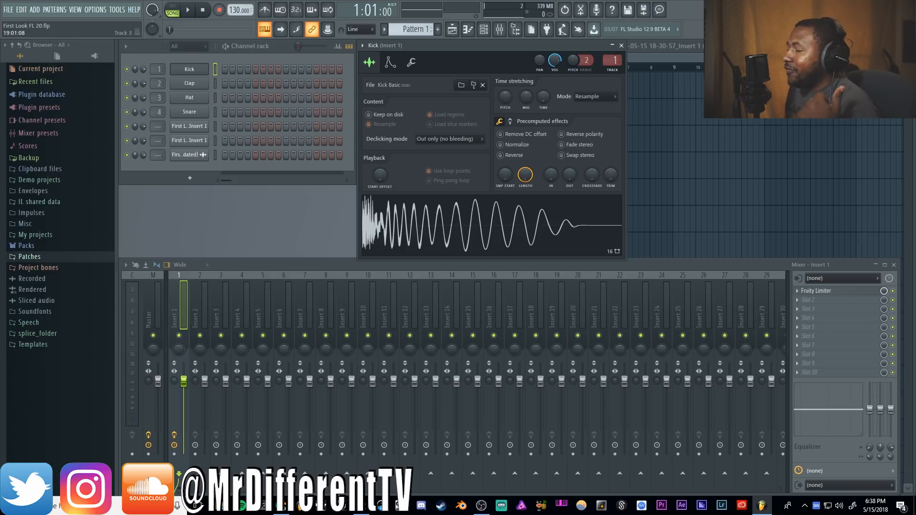
pyautogui.click(670, 191)
pyautogui.scroll(-10, 553, 302)
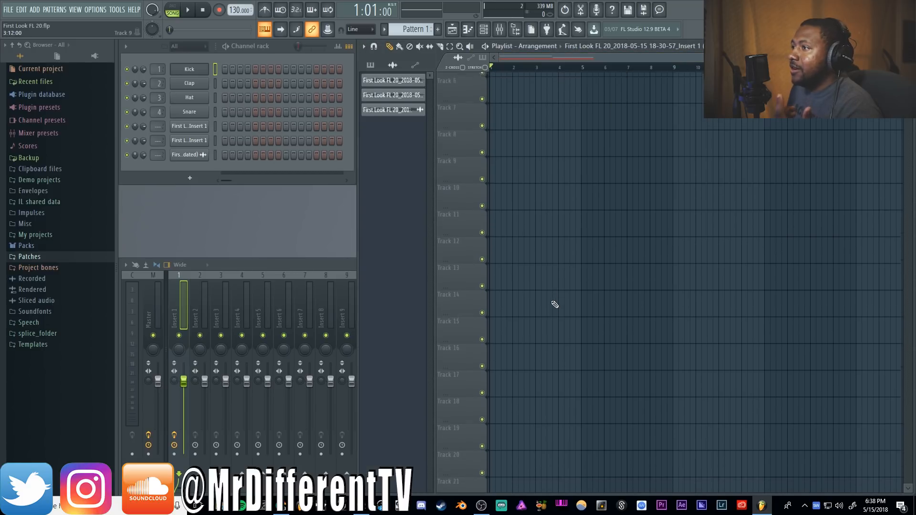
pyautogui.scroll(-20, 576, 293)
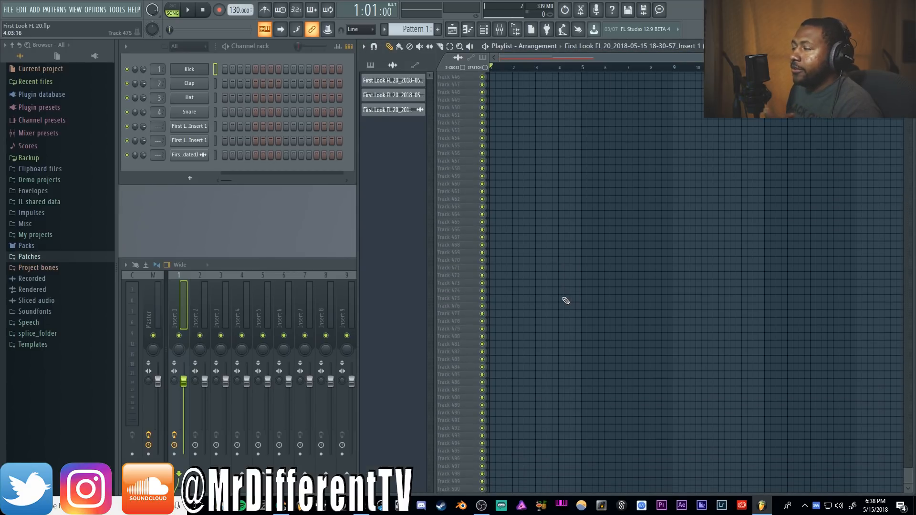
pyautogui.scroll(20, 574, 302)
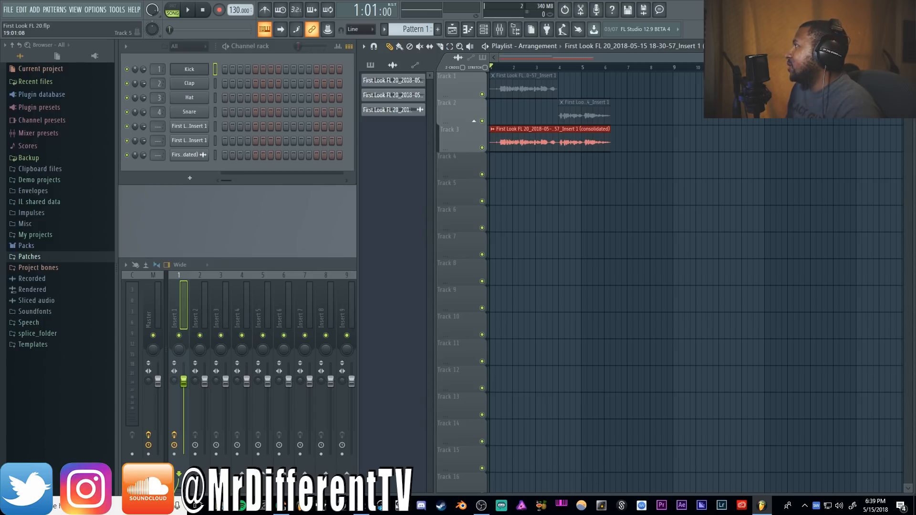
# Show the mixer, replace Fruity Limiter on Insert 1 with Fruity Compressor and move its window below the channel rack
pyautogui.click(500, 30)
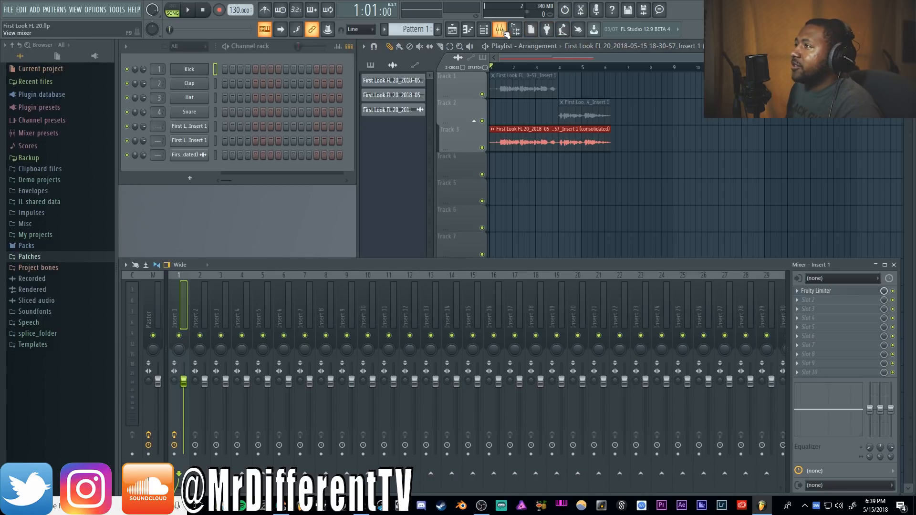
pyautogui.click(805, 292)
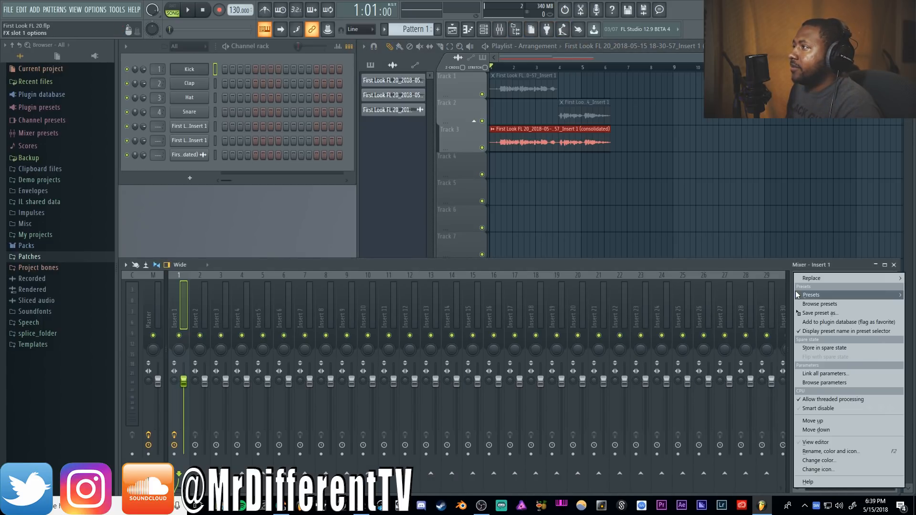
pyautogui.moveTo(811, 278)
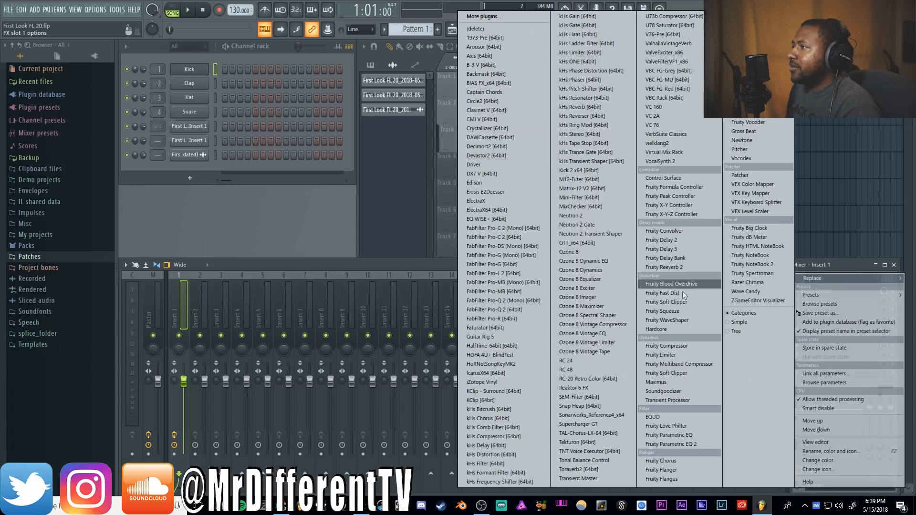
pyautogui.click(682, 344)
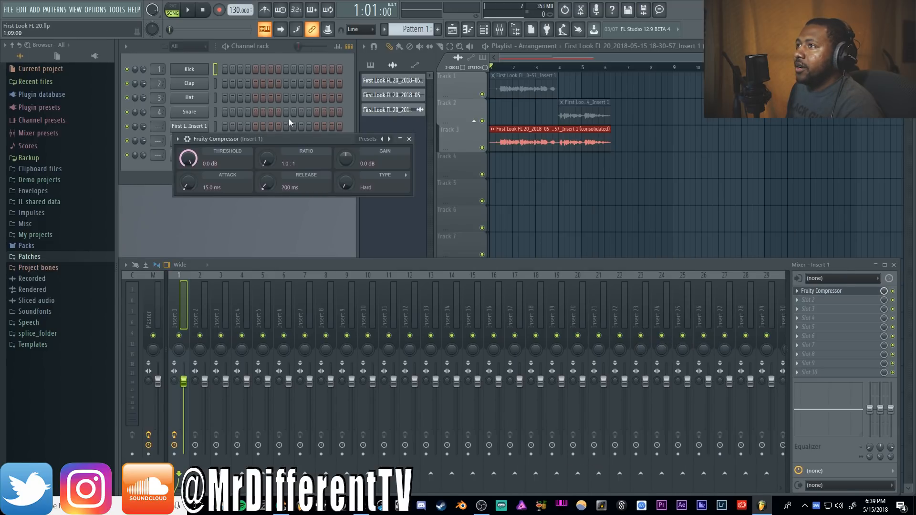
pyautogui.moveTo(290, 143); pyautogui.dragTo(236, 194)
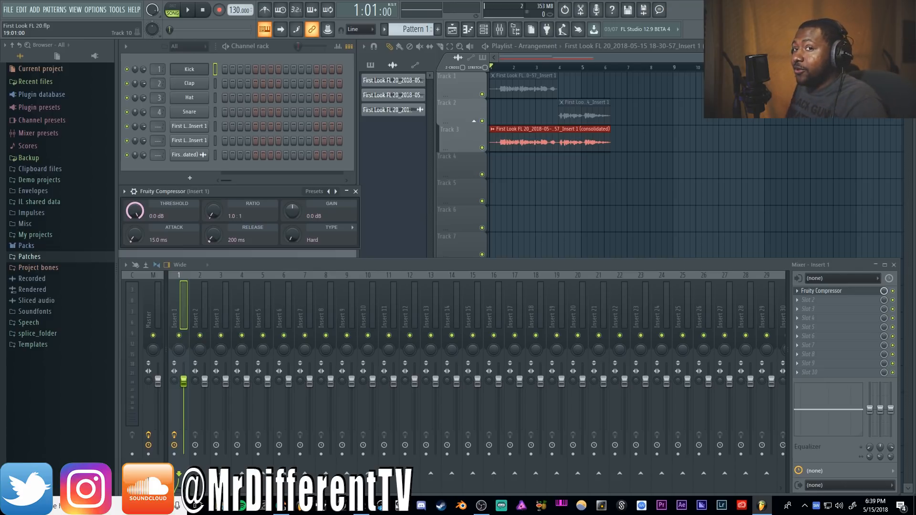
# Replace Fruity Compressor on Insert 1 with Fruity Reeverb 2 and move the reverb's window aside
pyautogui.click(797, 290)
pyautogui.moveTo(811, 280)
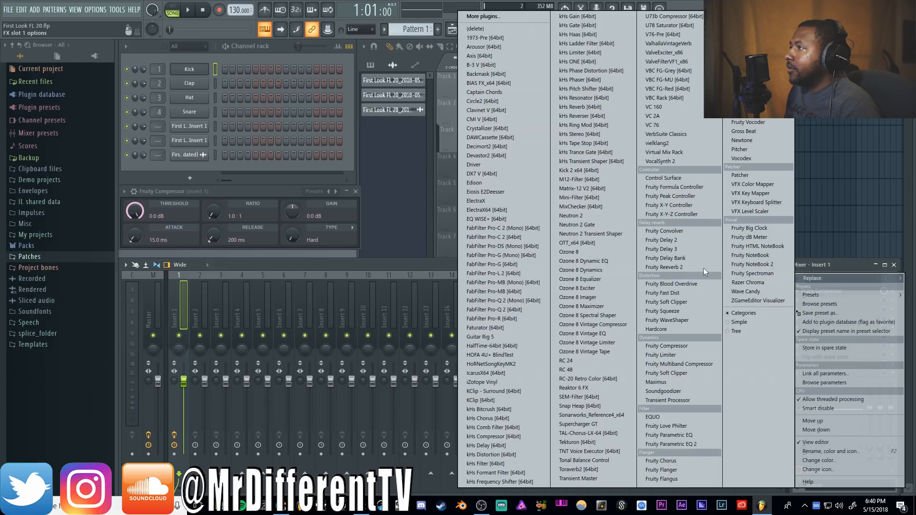
pyautogui.click(682, 267)
pyautogui.moveTo(283, 193); pyautogui.dragTo(417, 200)
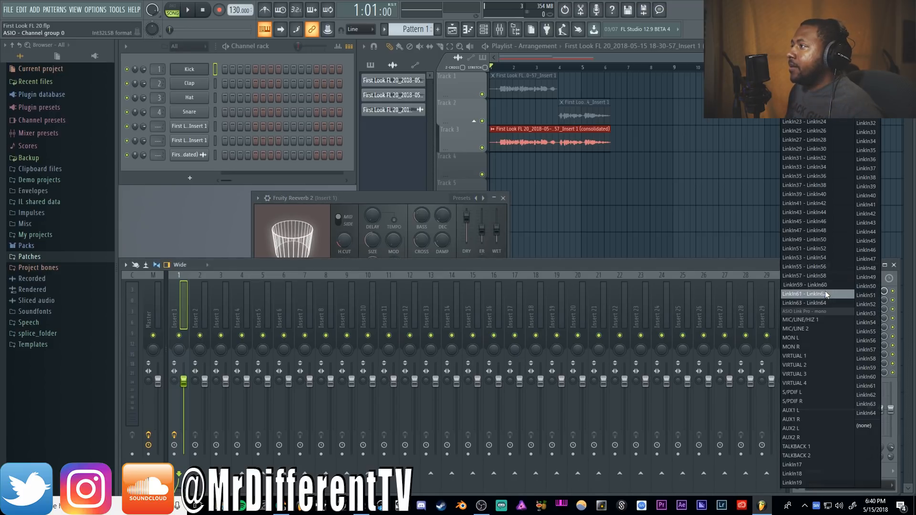
# Set Insert 1's audio input to MIC/LINE/HIZ 1, close the ASIO Link Pro window and bring Fruity Reeverb 2 to the front
pyautogui.click(817, 318)
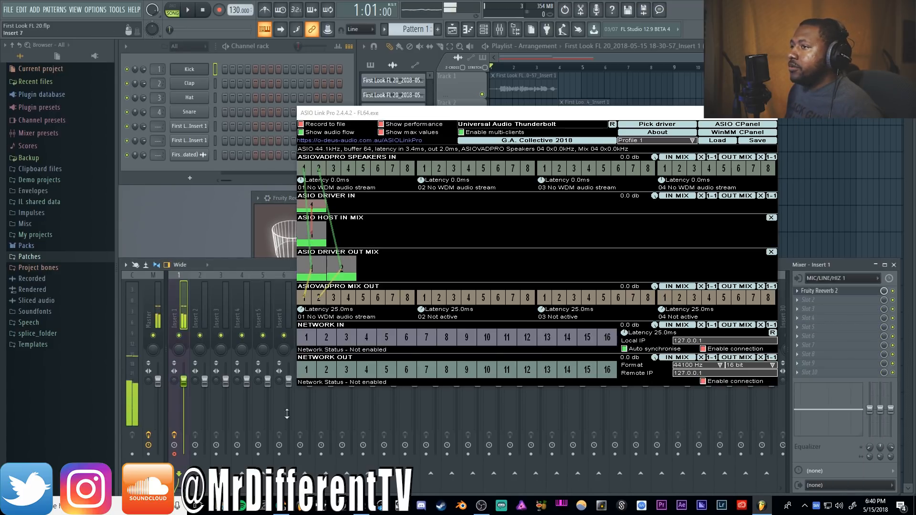
pyautogui.click(773, 119)
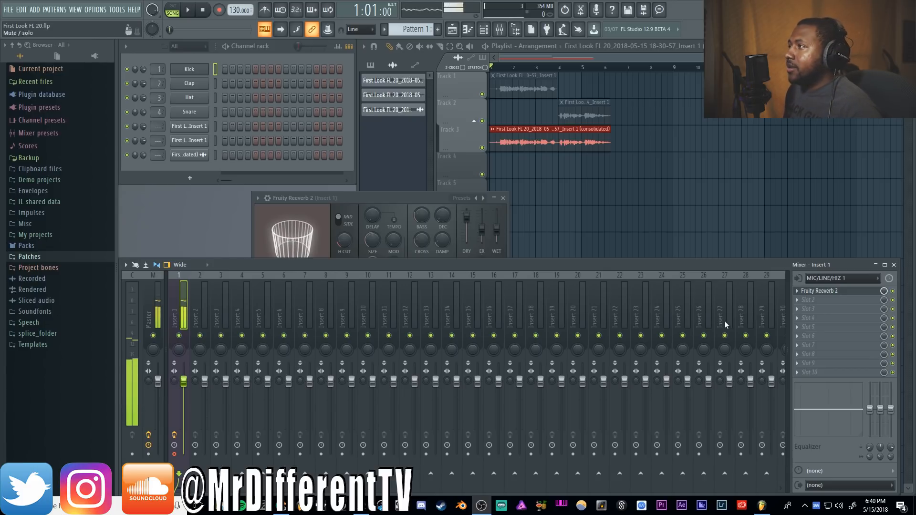
pyautogui.click(832, 292)
pyautogui.click(833, 293)
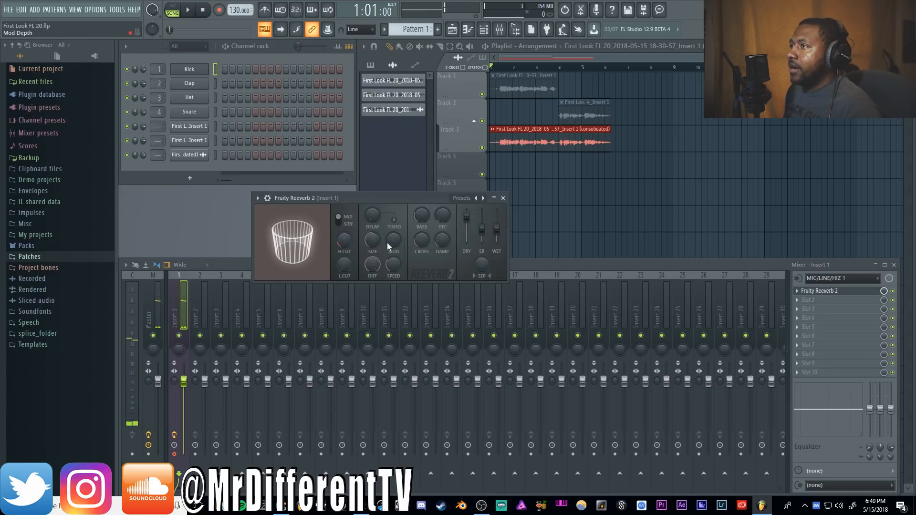
# Adjust Fruity Reeverb 2's mod depth and speed on the live input, raise the wet level and lower the dry level fully
pyautogui.moveTo(394, 244); pyautogui.dragTo(394, 222)
pyautogui.moveTo(387, 266); pyautogui.dragTo(387, 236)
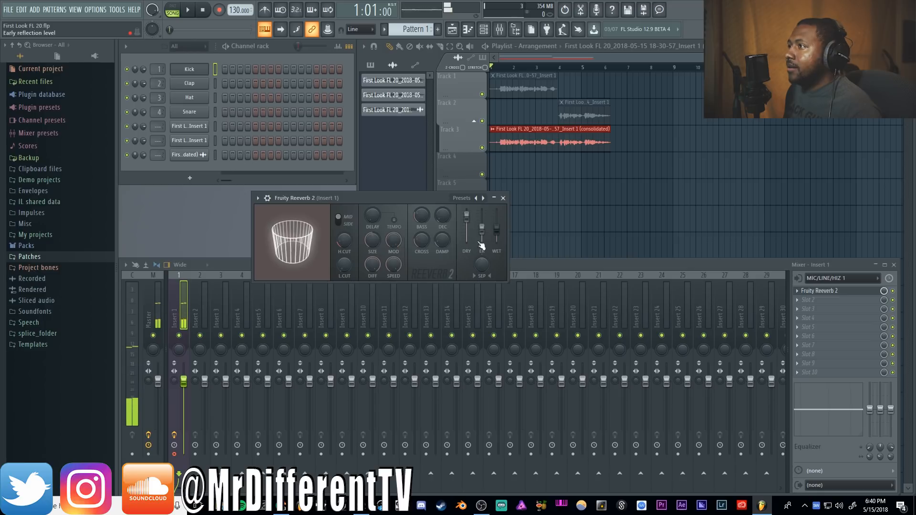
pyautogui.moveTo(498, 239); pyautogui.dragTo(498, 226)
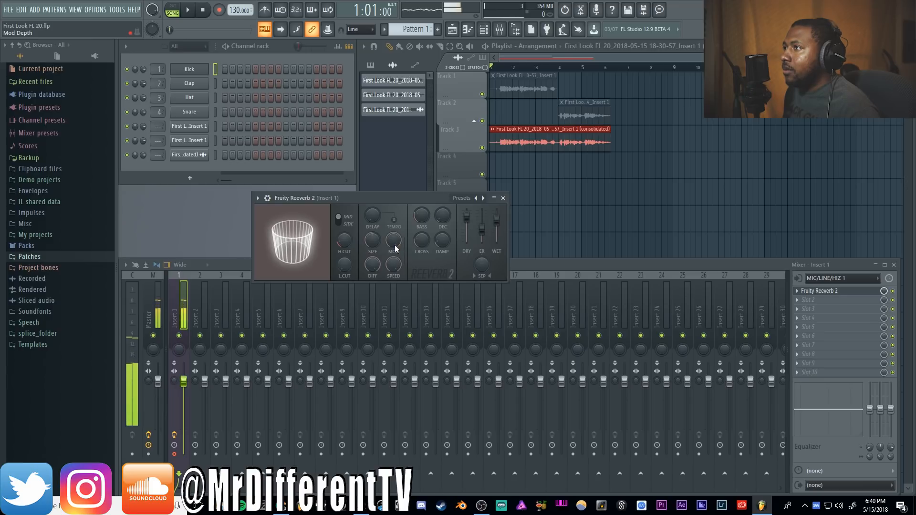
pyautogui.moveTo(395, 242); pyautogui.dragTo(394, 219)
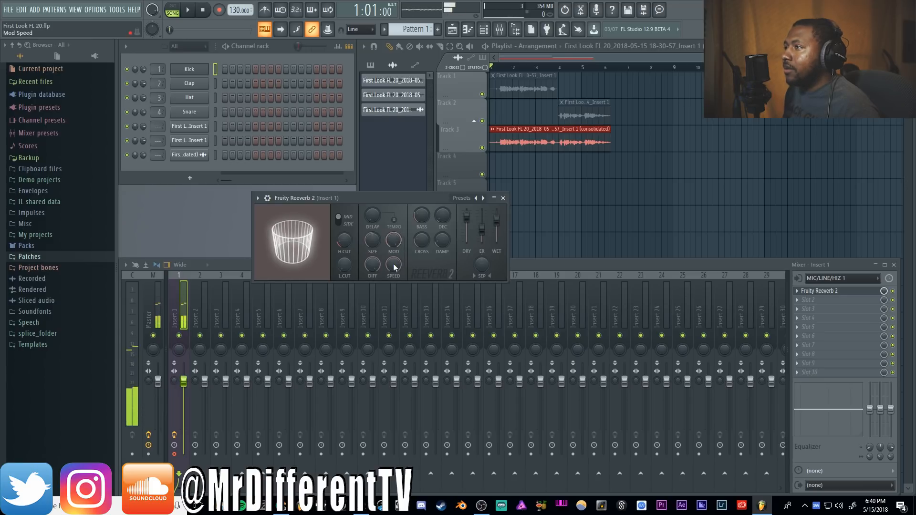
pyautogui.moveTo(467, 217); pyautogui.dragTo(467, 240)
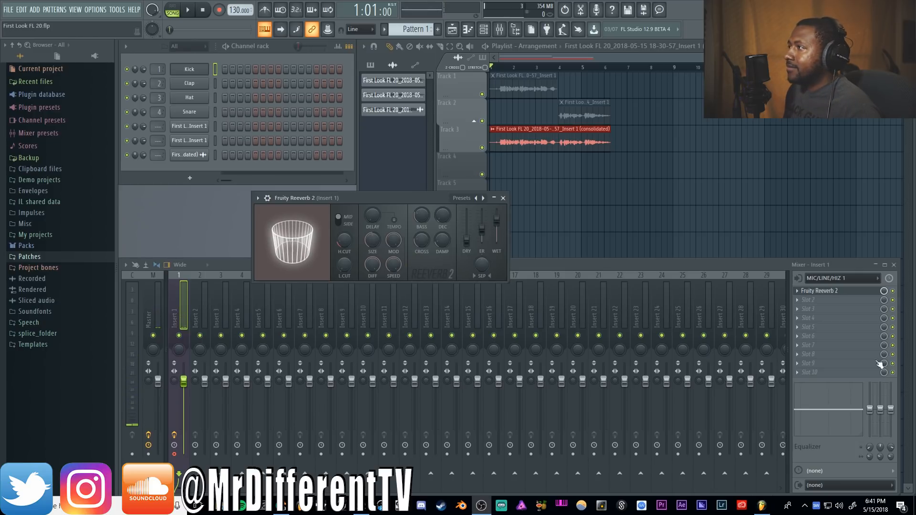
# Set Insert 1's audio input to (none), close the ASIO Link Pro window and move Fruity Reeverb 2 below the channel rack
pyautogui.click(829, 279)
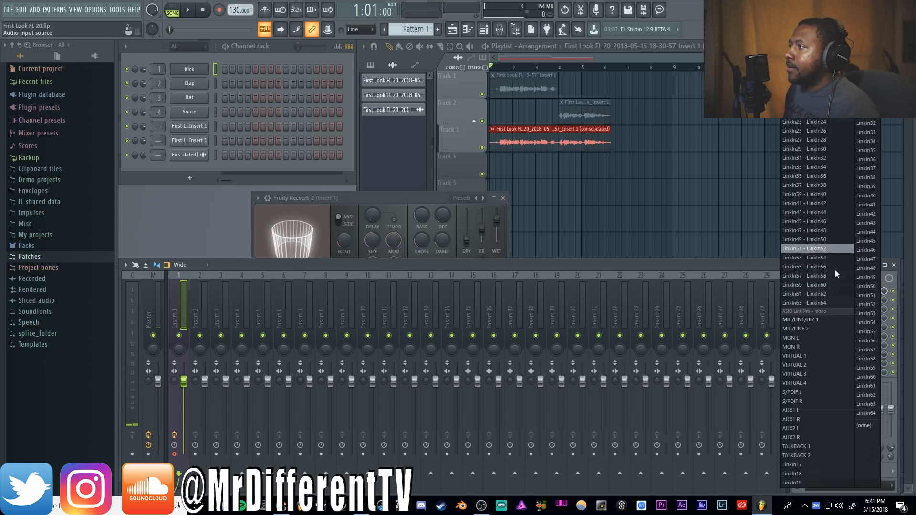
pyautogui.click(866, 424)
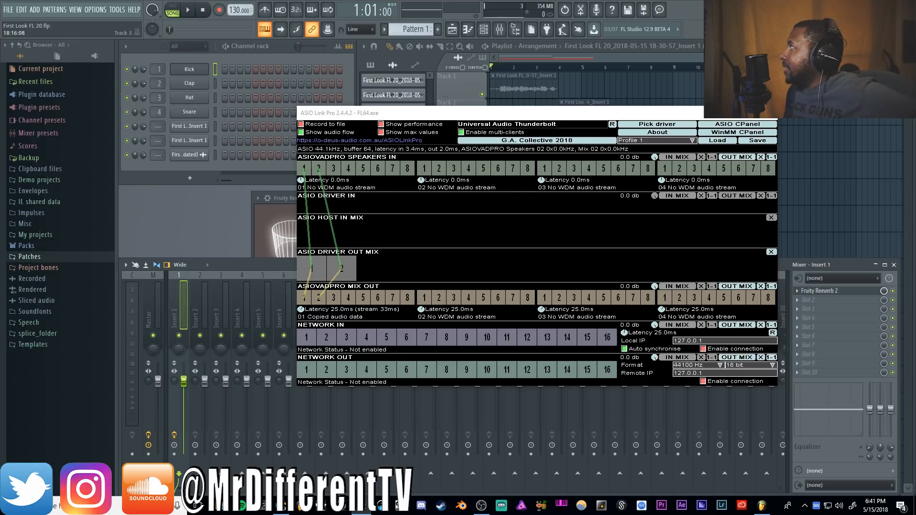
pyautogui.click(776, 119)
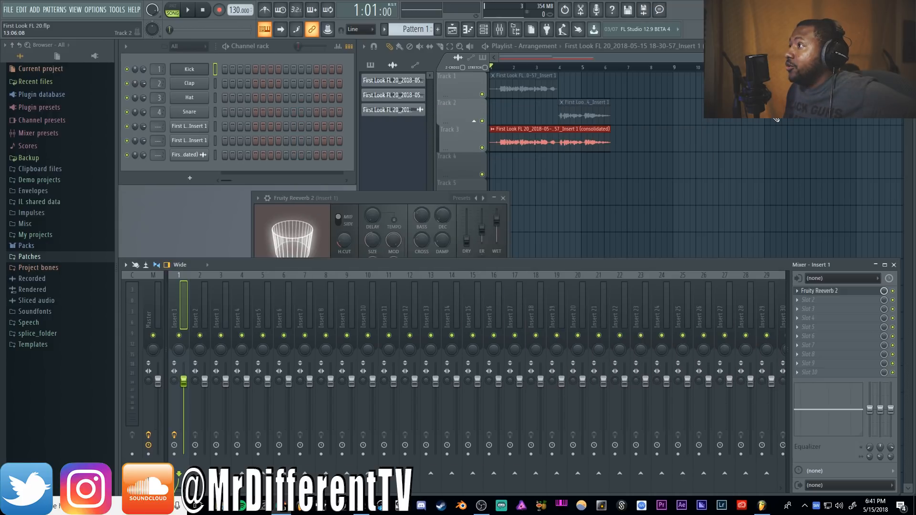
pyautogui.click(392, 205)
pyautogui.moveTo(368, 198); pyautogui.dragTo(239, 173)
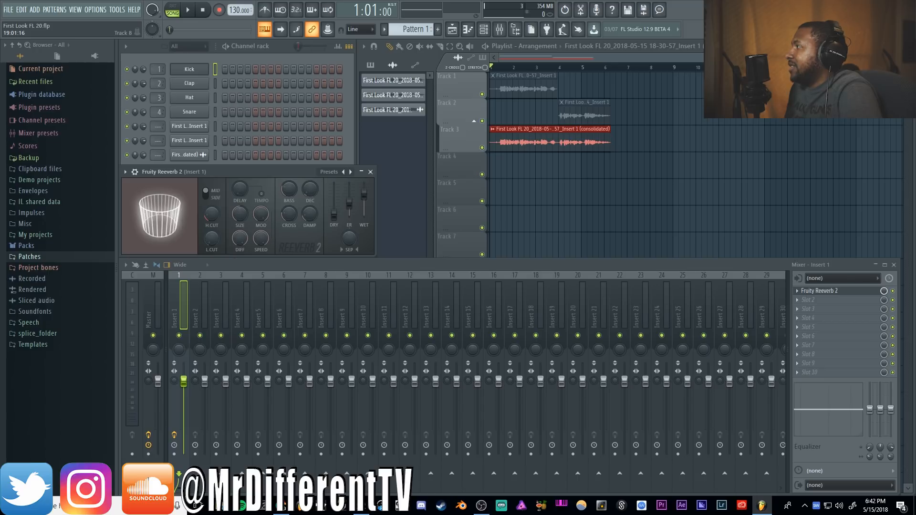
# Look through the effect plugins available for Insert 1's second slot and close the list without choosing one
pyautogui.click(803, 299)
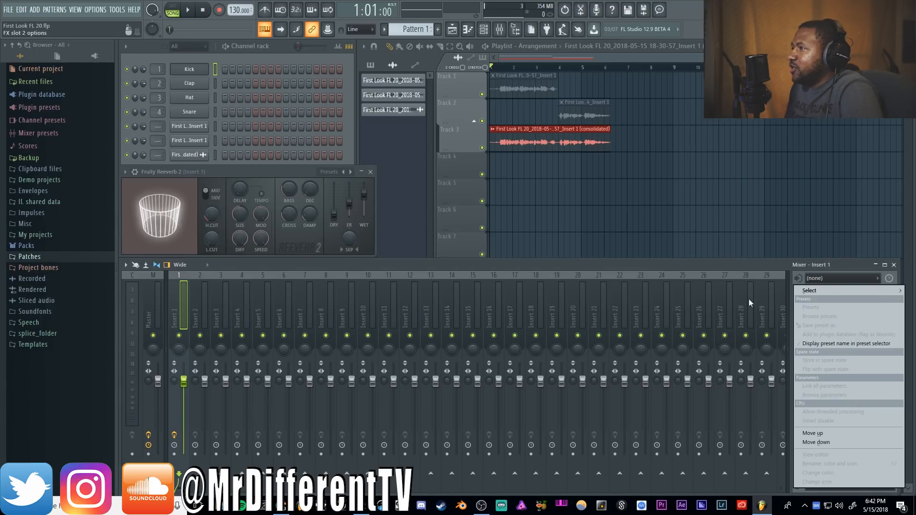
pyautogui.moveTo(816, 292)
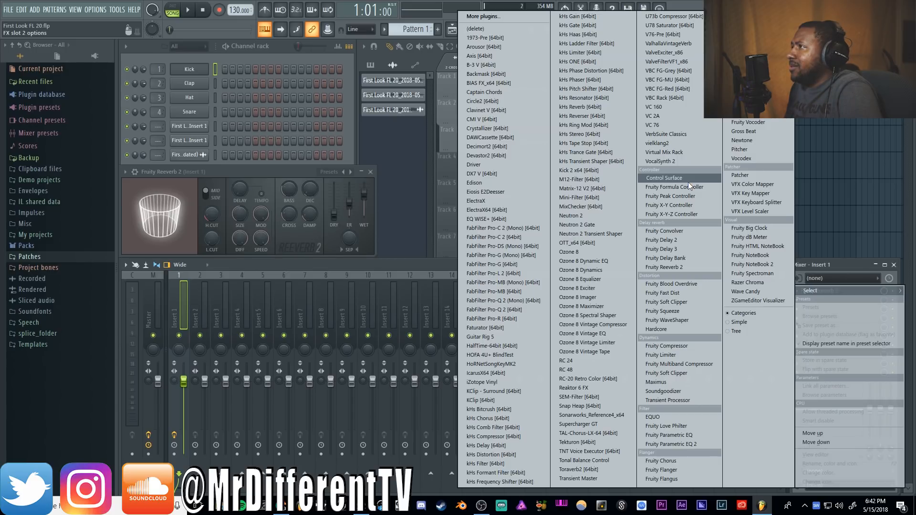
pyautogui.press('Escape')
pyautogui.press('Escape')
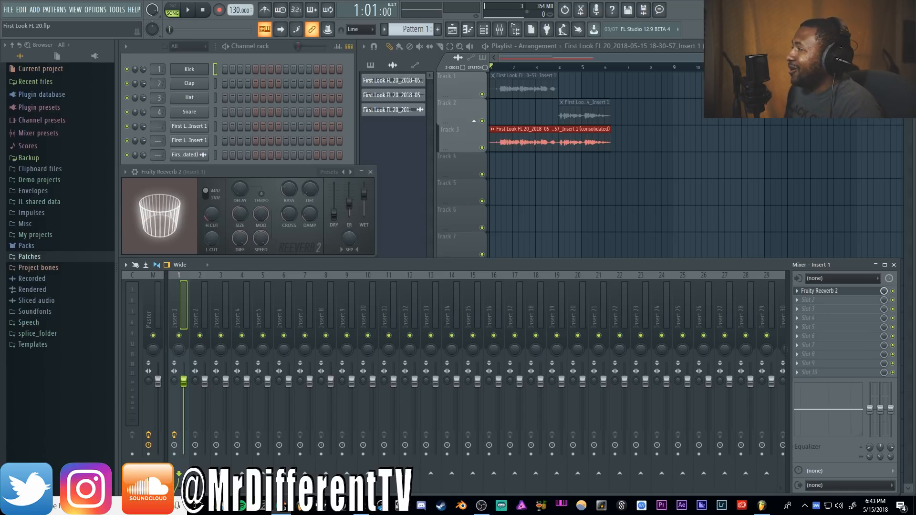
# Try the Compact alt mixer layout, and switch the mixer to Wide alt
pyautogui.click(193, 265)
pyautogui.click(198, 296)
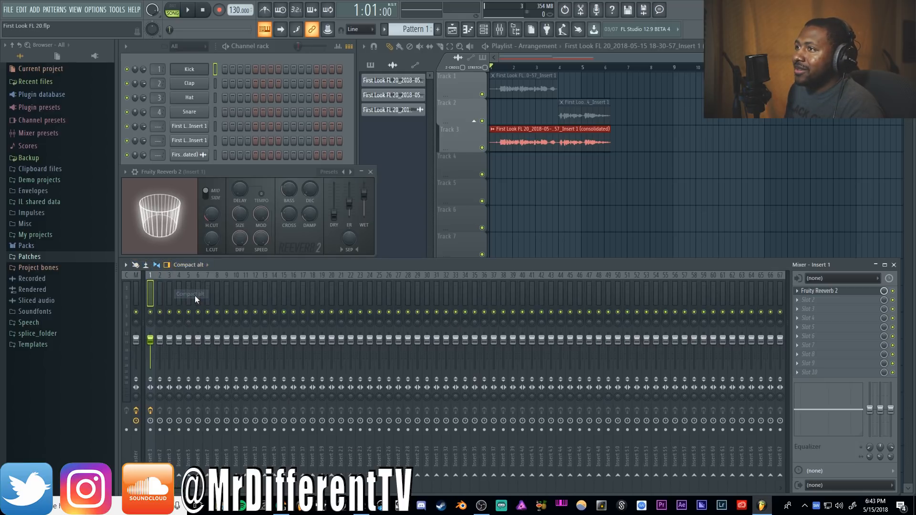
pyautogui.click(196, 266)
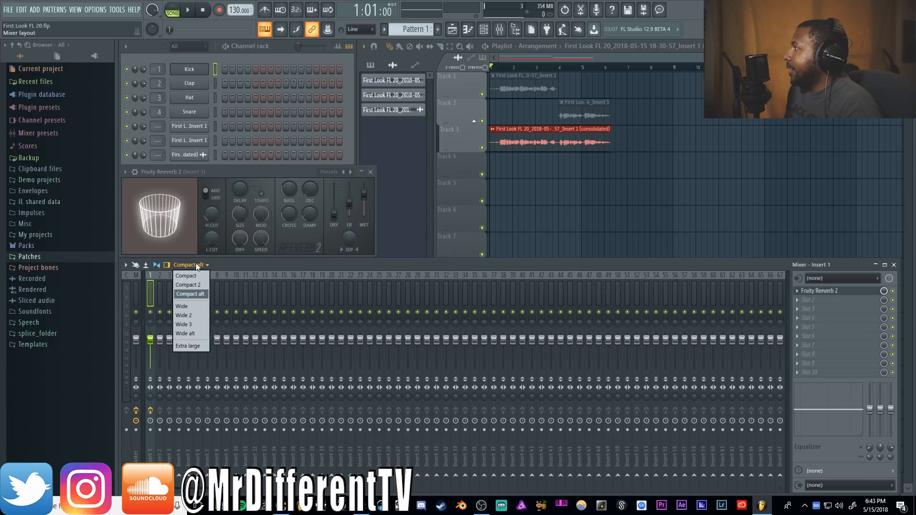
pyautogui.click(187, 334)
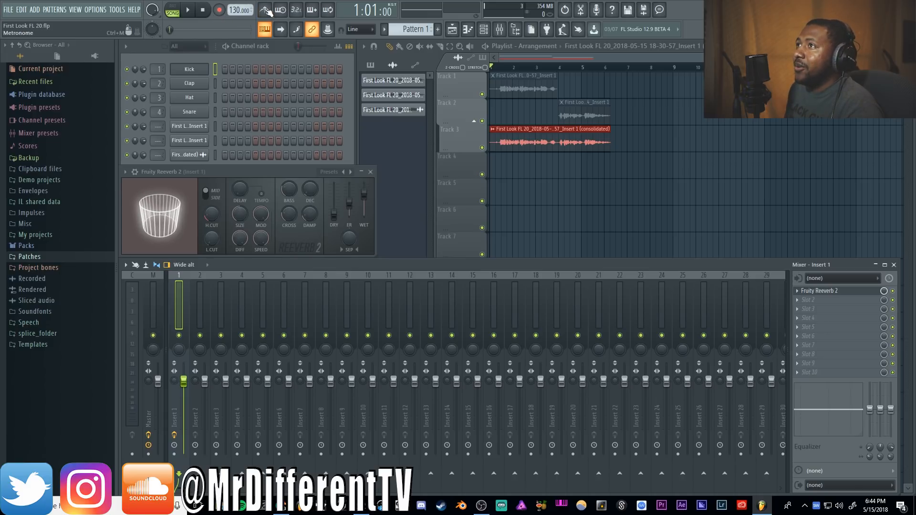
# View the Tempo tapper, close it and move the Fruity Reeverb 2 window slightly down over the mixer
pyautogui.rightClick(238, 10)
pyautogui.click(330, 16)
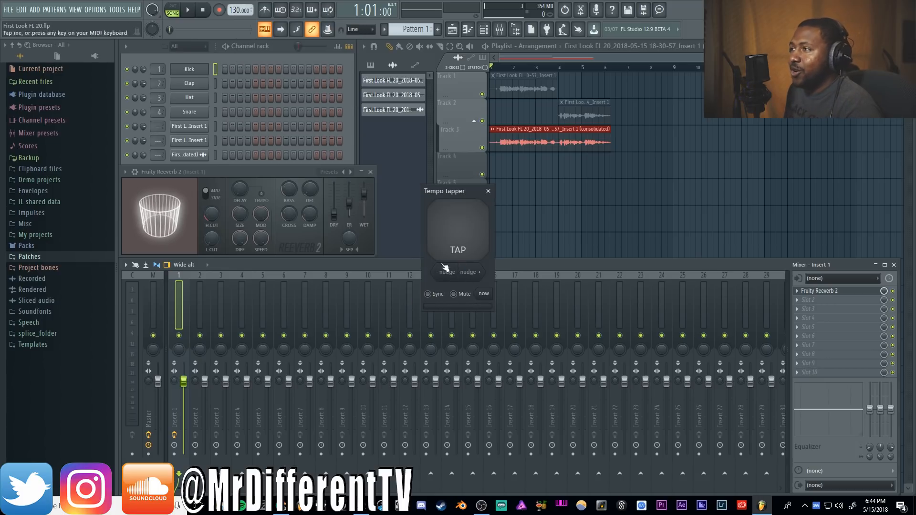
pyautogui.click(488, 192)
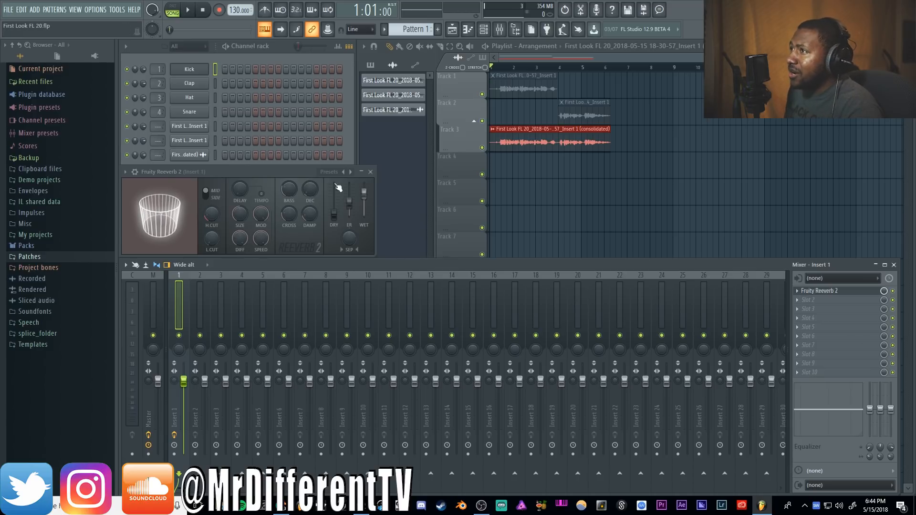
pyautogui.moveTo(306, 170); pyautogui.dragTo(308, 190)
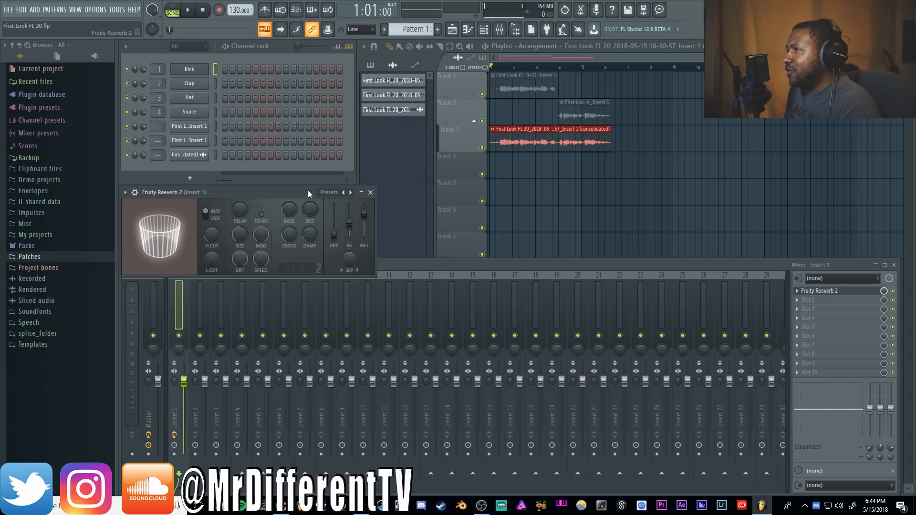